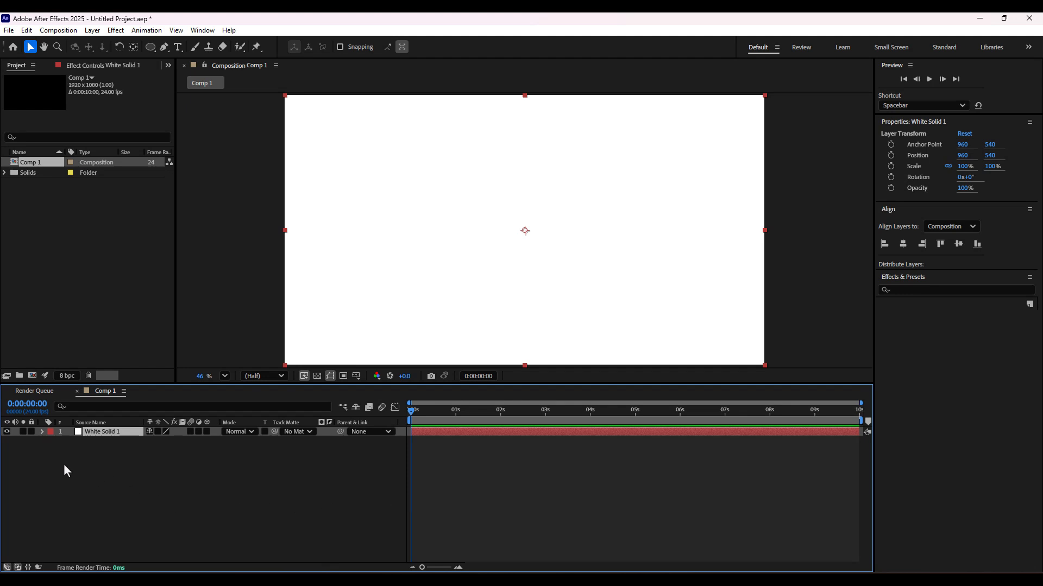
Lock the White Solid 1 layer and add a rectangle shape layer that fills the whole composition
{"action": "left_click", "coordinate": [32, 431]}
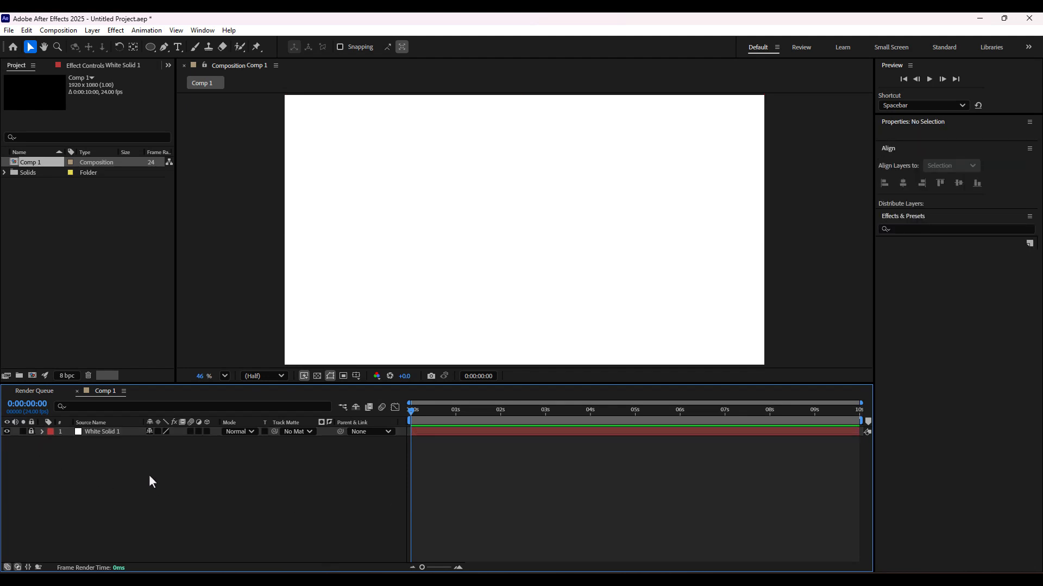
{"action": "left_click", "coordinate": [151, 47]}
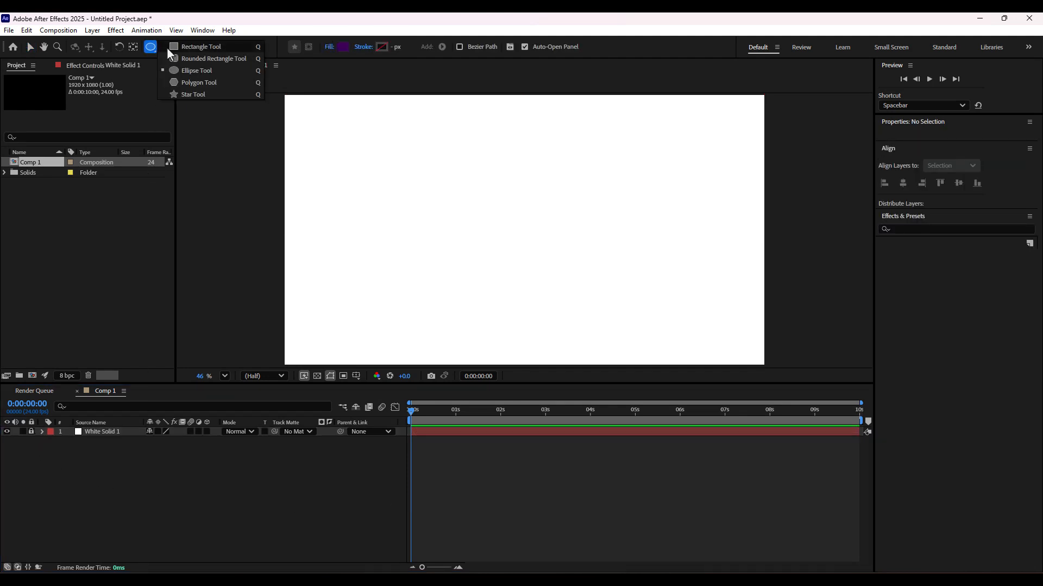
{"action": "left_click", "coordinate": [167, 47]}
{"action": "double_click", "coordinate": [148, 49]}
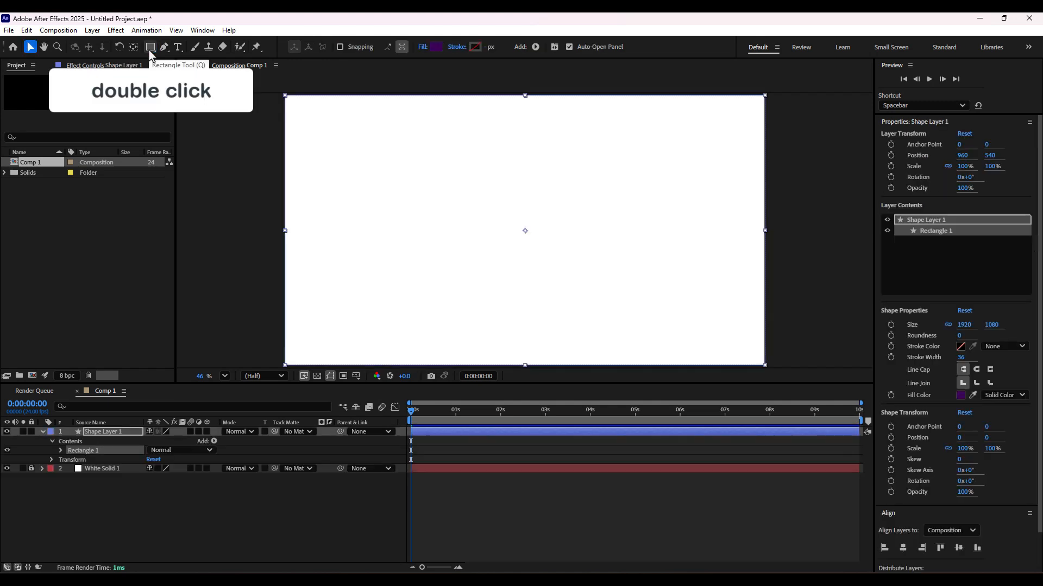
Change the rectangle's fill color to black
{"action": "left_click", "coordinate": [439, 47]}
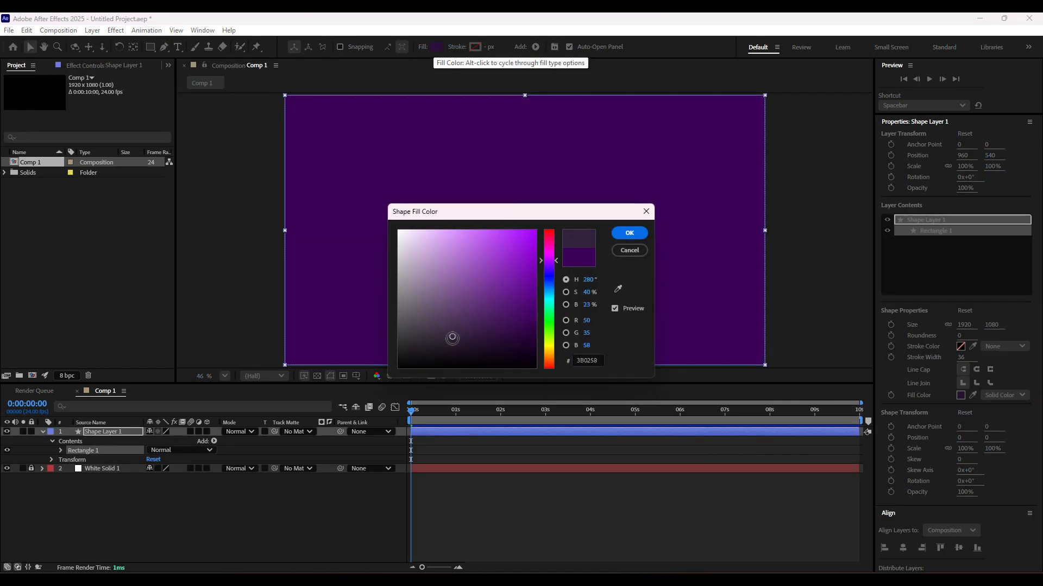
{"action": "left_click_drag", "start_coordinate": [452, 339], "coordinate": [428, 367]}
{"action": "left_click", "coordinate": [630, 233]}
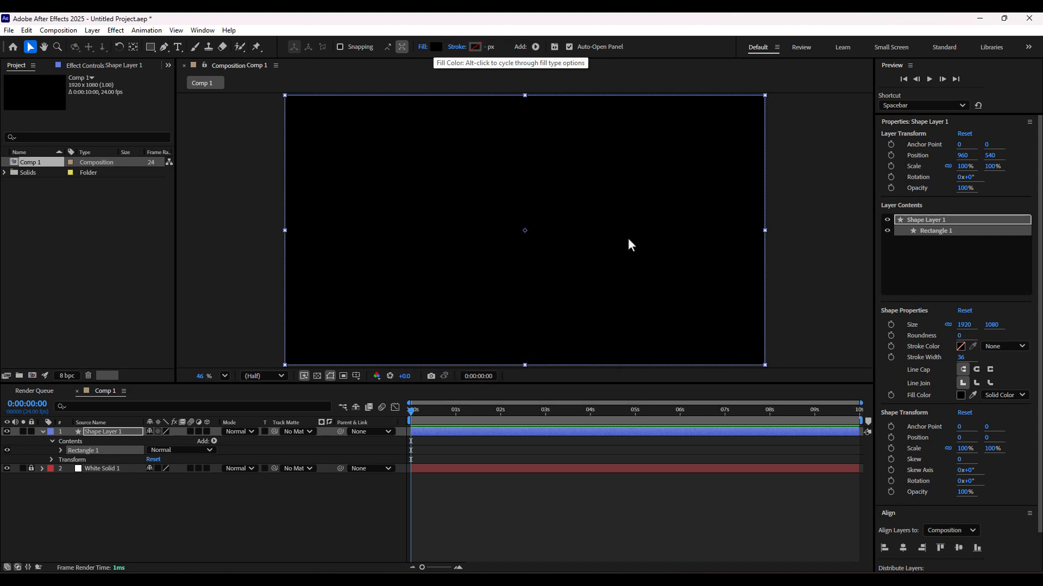
Unlink the rectangle path's size dimensions and set its height to 8, keeping the full composition width
{"action": "left_click", "coordinate": [61, 451]}
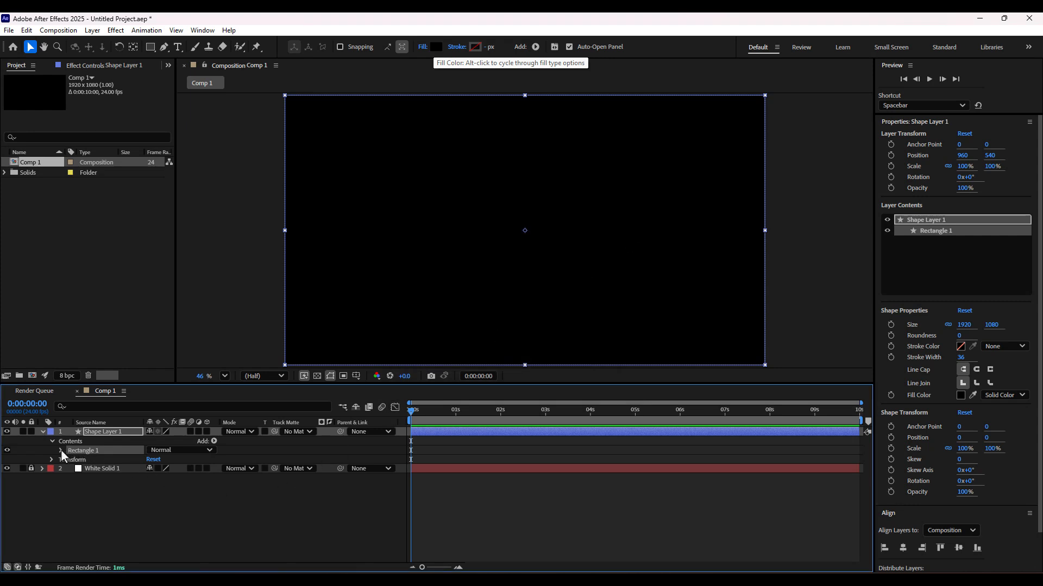
{"action": "left_click", "coordinate": [70, 460]}
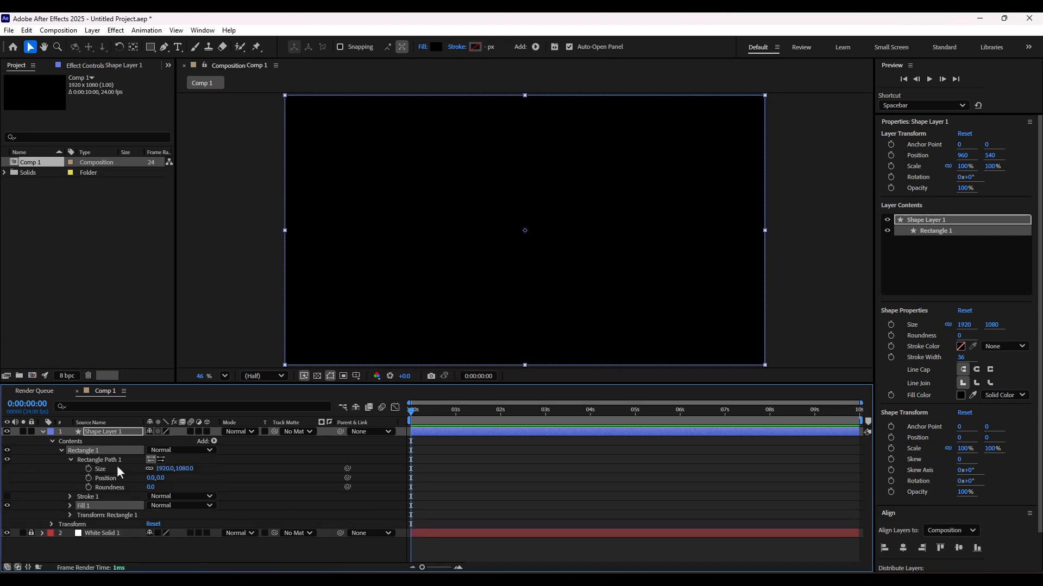
{"action": "left_click", "coordinate": [151, 468]}
{"action": "left_click", "coordinate": [167, 469]}
{"action": "left_click", "coordinate": [194, 470]}
{"action": "left_click", "coordinate": [182, 468]}
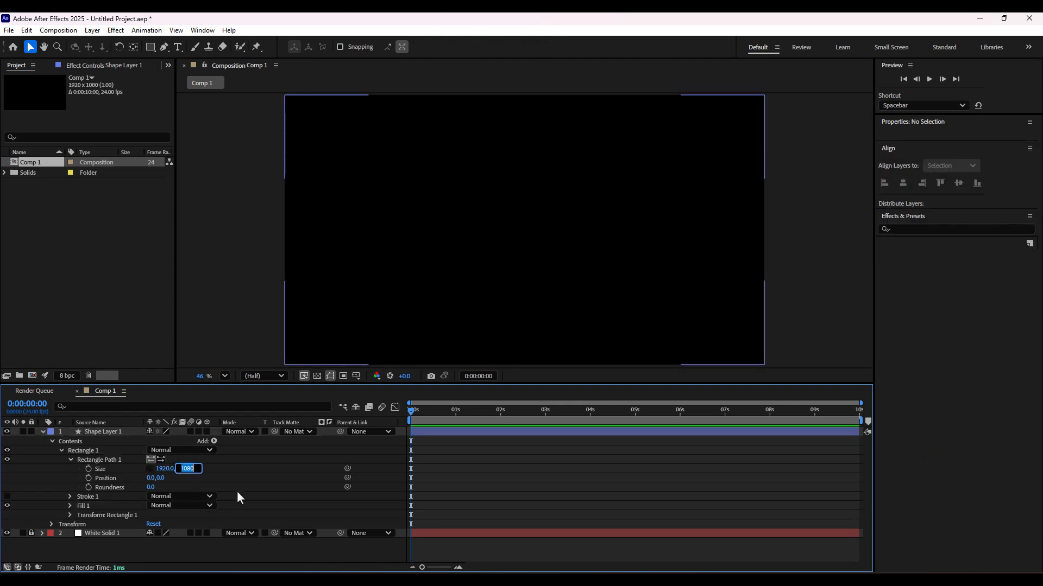
{"action": "type", "text": "8"}
{"action": "key", "text": "Return"}
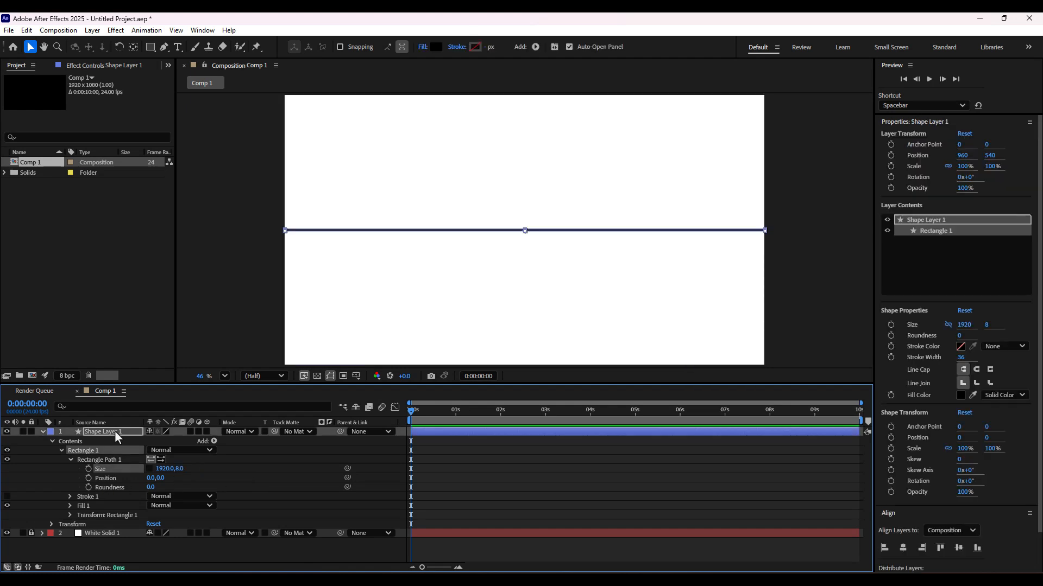
Set the Y position of the line's layer, Shape Layer 1, to 900 and lock the layer
{"action": "key", "text": "p"}
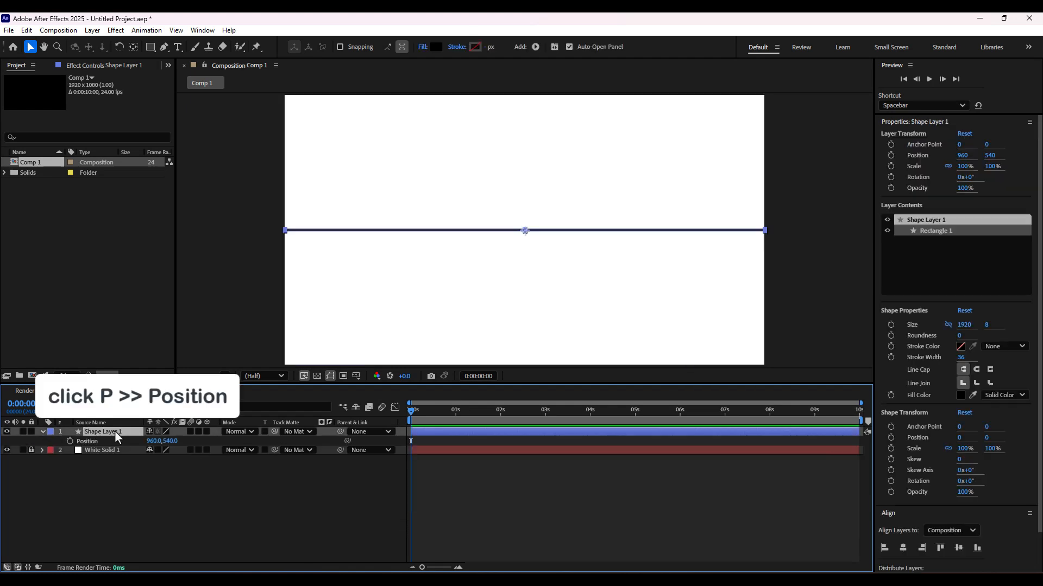
{"action": "left_click", "coordinate": [168, 441]}
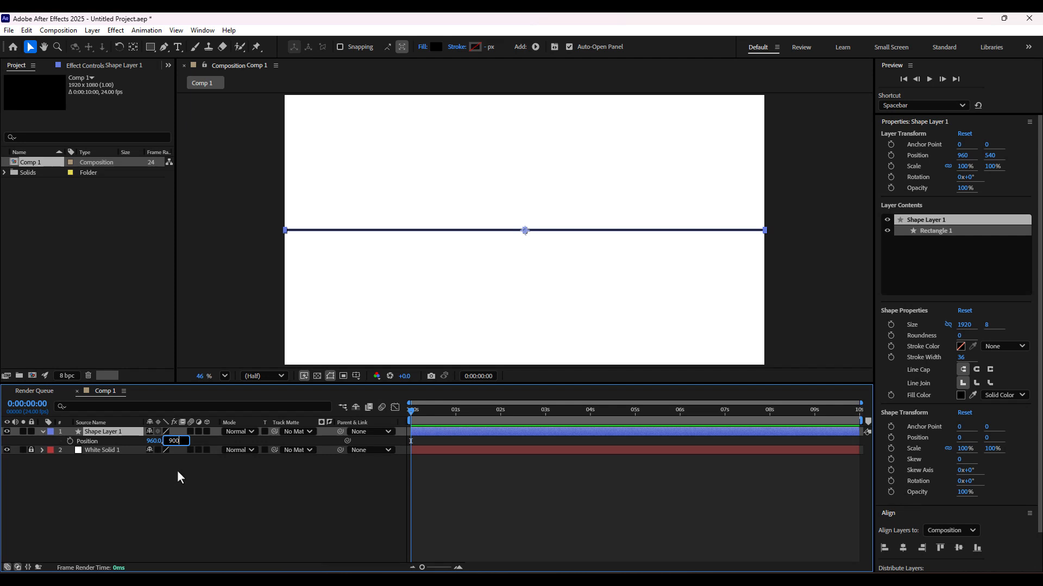
{"action": "key", "text": "Return"}
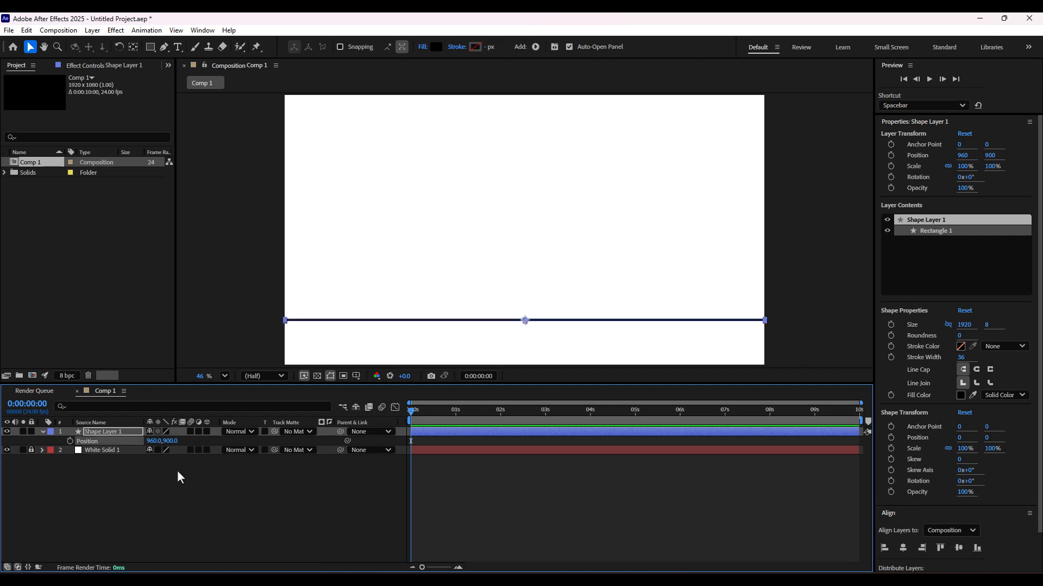
{"action": "left_click", "coordinate": [177, 471]}
{"action": "left_click", "coordinate": [41, 431]}
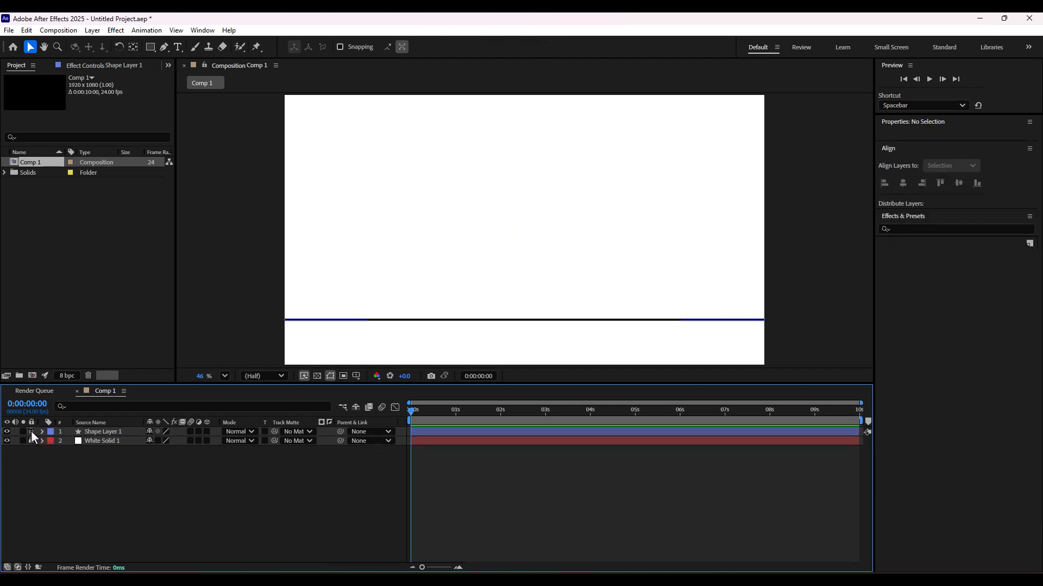
{"action": "left_click_drag", "start_coordinate": [31, 431], "coordinate": [31, 440]}
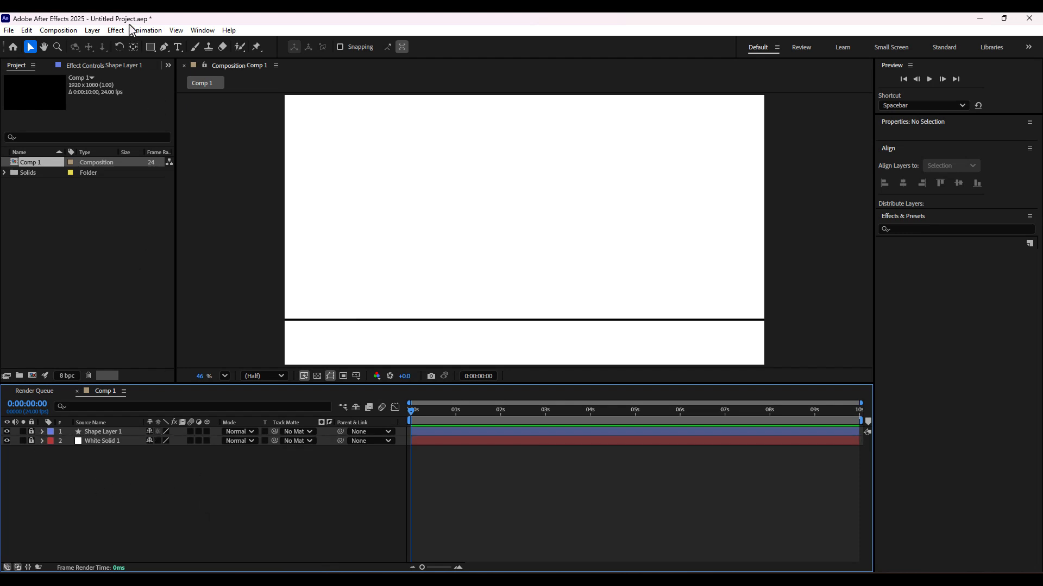
Create a composition-sized ellipse on a new shape layer with the Ellipse Tool, then return to the Selection tool
{"action": "left_click", "coordinate": [150, 48]}
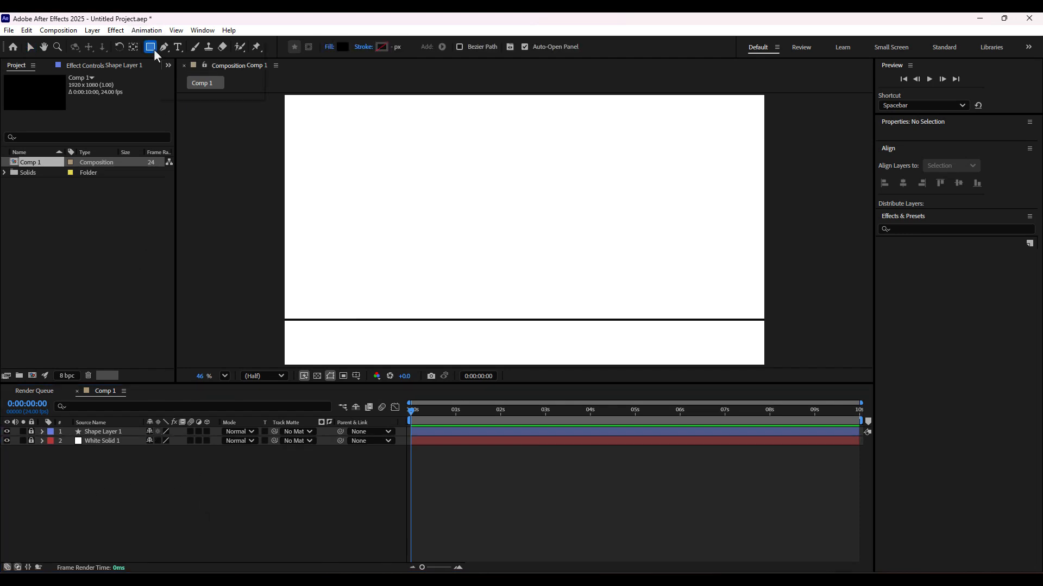
{"action": "left_click_drag", "start_coordinate": [154, 49], "coordinate": [175, 70]}
{"action": "double_click", "coordinate": [149, 48]}
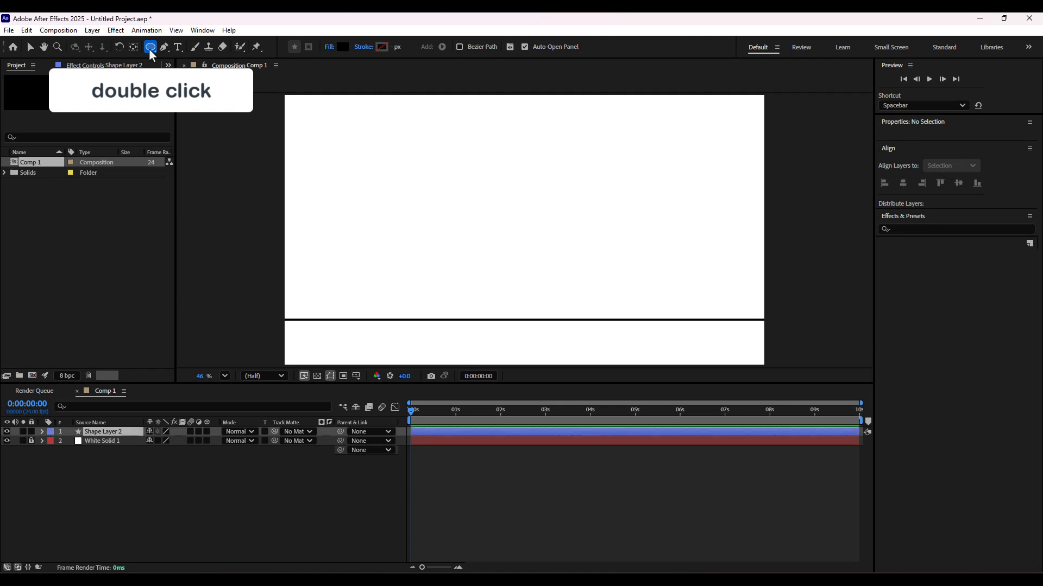
{"action": "key", "text": "v"}
Change the ellipse's fill color to a dark blue-violet
{"action": "left_click", "coordinate": [435, 46]}
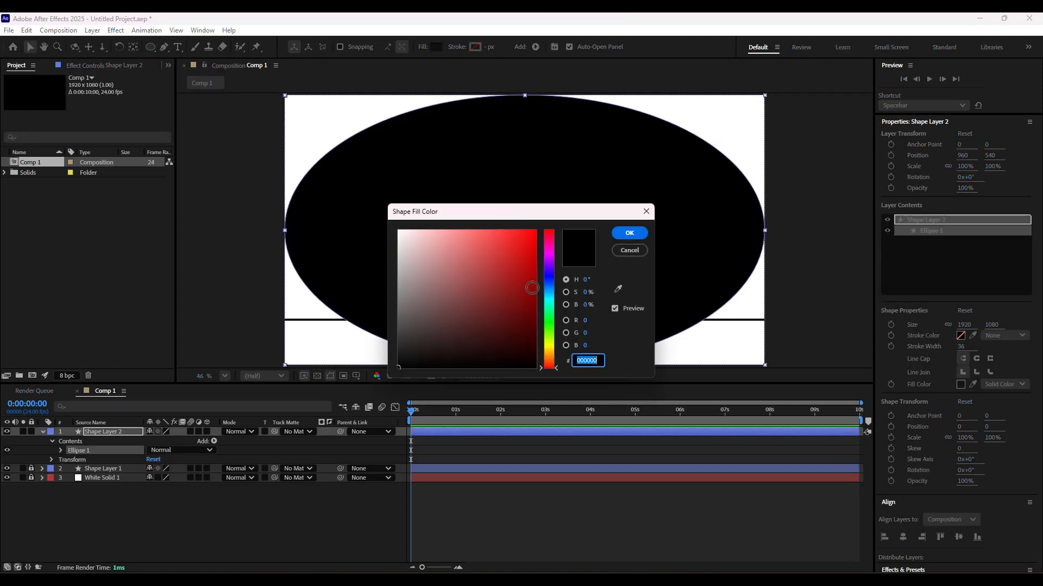
{"action": "mouse_move", "coordinate": [549, 305]}
{"action": "left_mouse_down"}
{"action": "mouse_move", "coordinate": [550, 273]}
{"action": "mouse_move", "coordinate": [535, 302]}
{"action": "left_mouse_up"}
{"action": "left_click", "coordinate": [621, 234]}
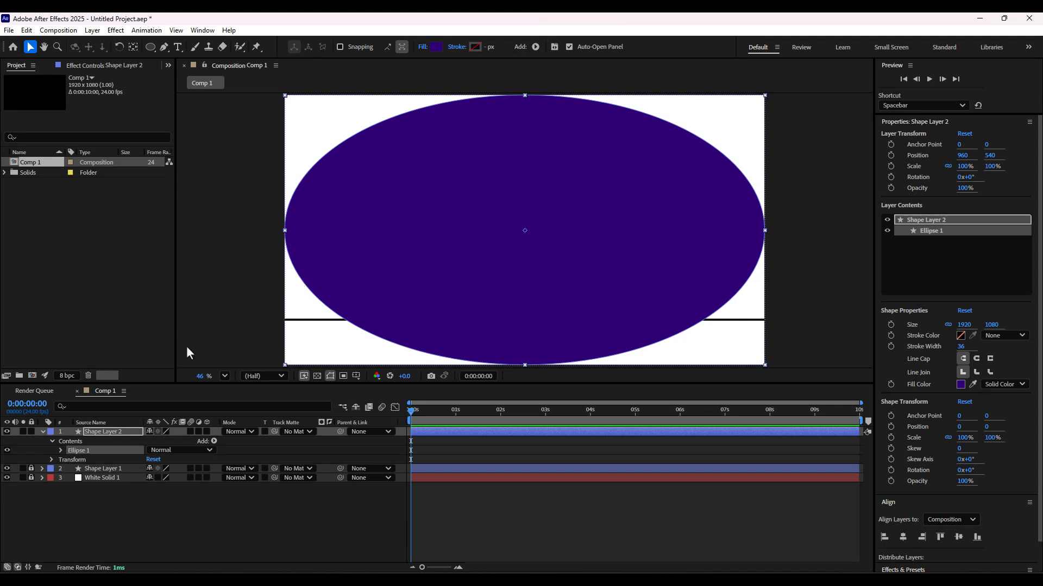
Set the ellipse path's size to 100 by 100 to make a small circle
{"action": "left_click", "coordinate": [61, 451]}
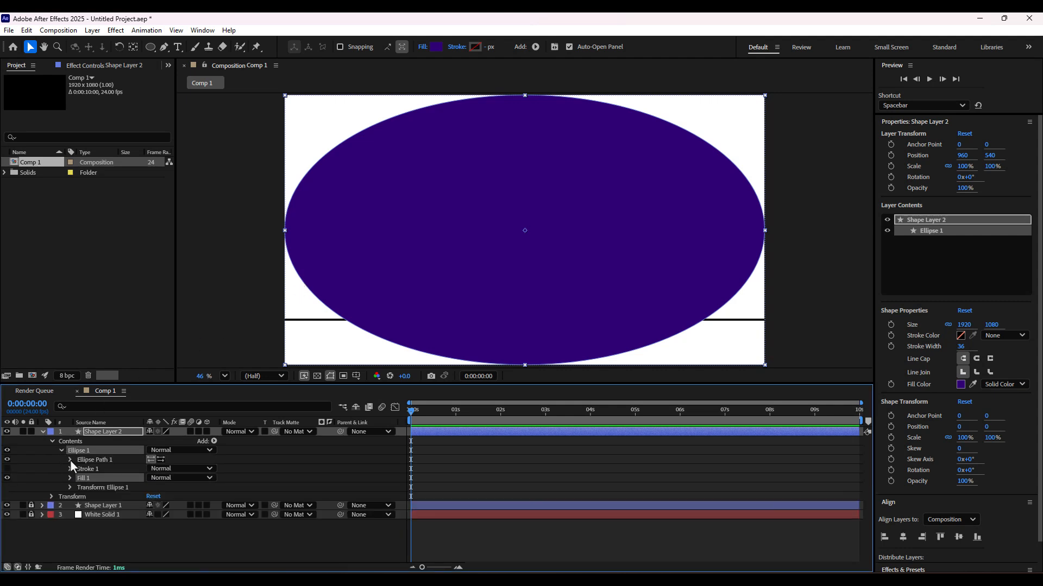
{"action": "left_click", "coordinate": [70, 460]}
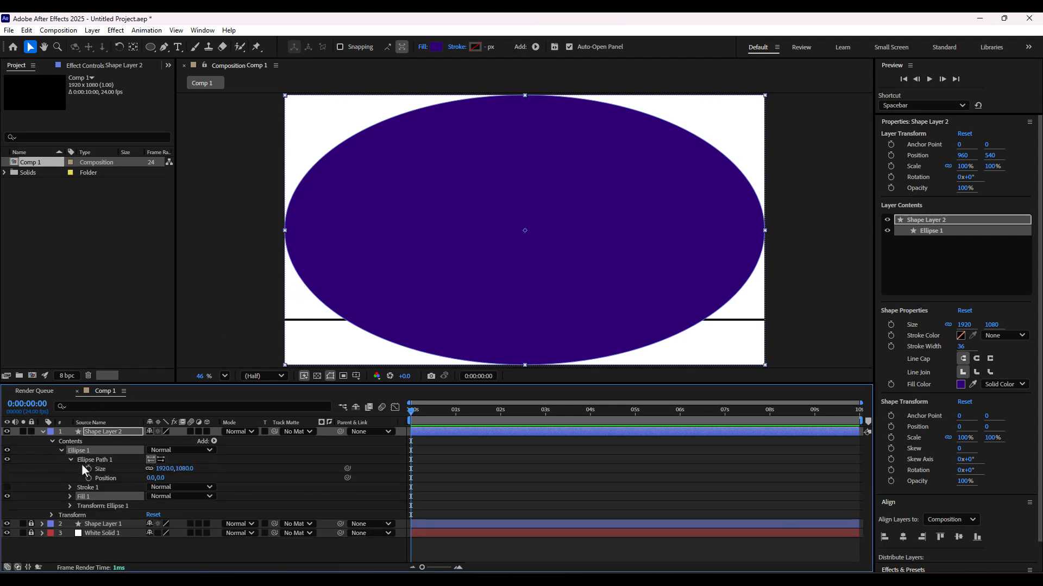
{"action": "left_click", "coordinate": [163, 468]}
{"action": "type", "text": "10"}
{"action": "key", "text": "Return"}
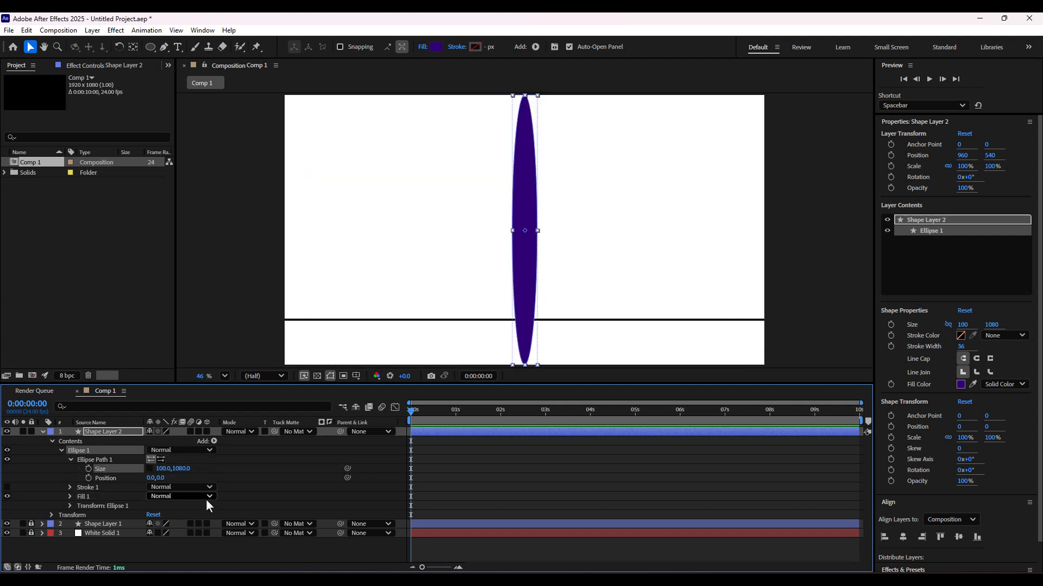
{"action": "left_click", "coordinate": [179, 469]}
{"action": "type", "text": "100"}
{"action": "key", "text": "Return"}
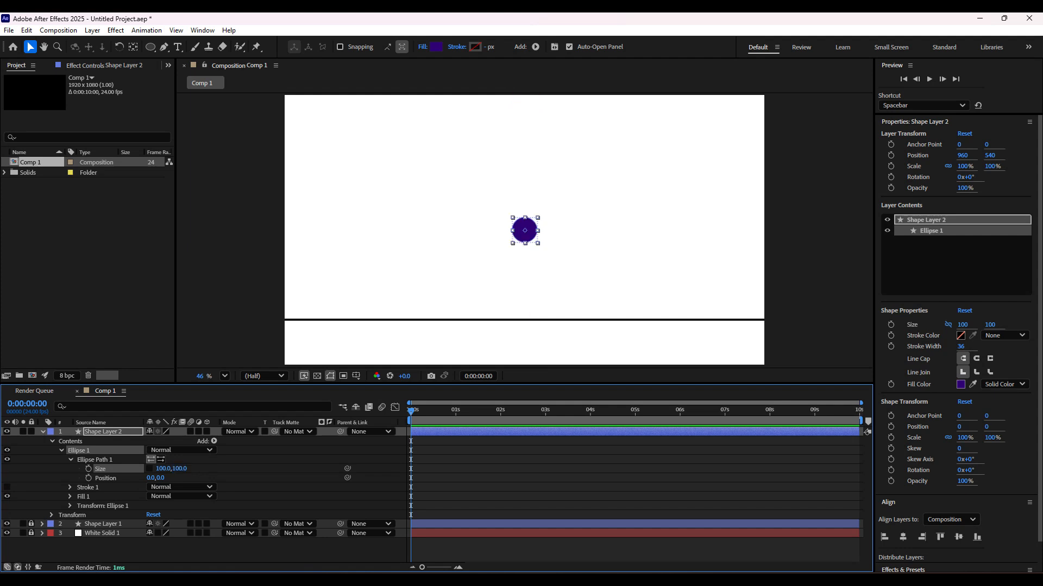
Separate the circle layer's position dimensions and set its Y Position to 850 so it rests on the line
{"action": "left_click", "coordinate": [127, 434]}
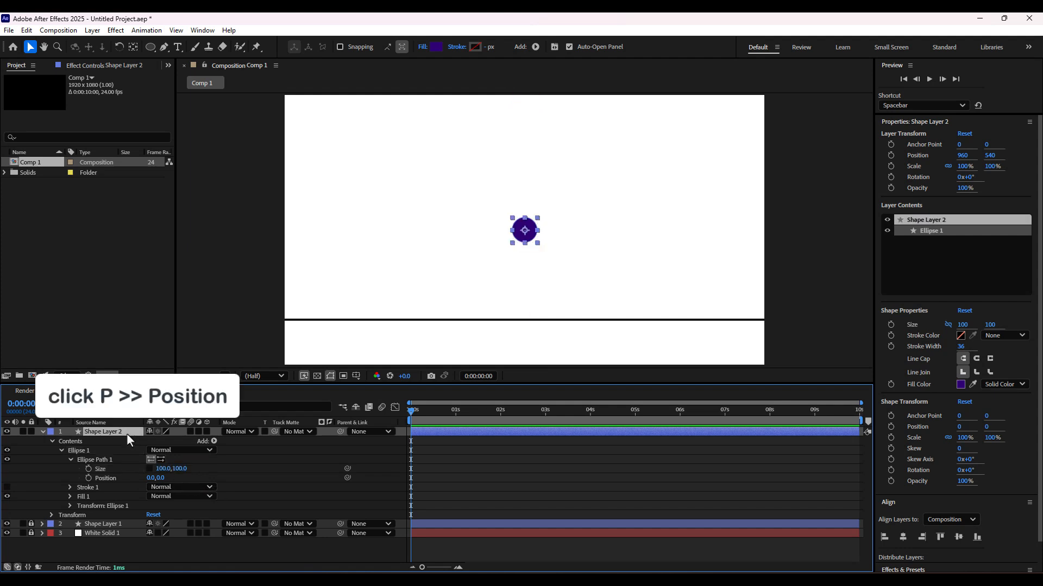
{"action": "key", "text": "p"}
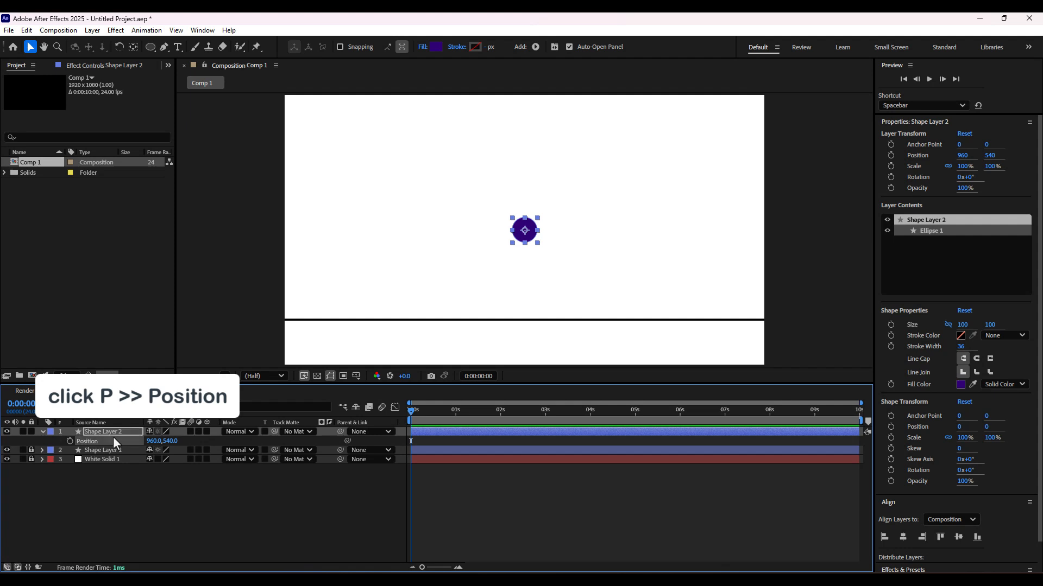
{"action": "right_click", "coordinate": [113, 441]}
{"action": "left_click", "coordinate": [151, 306]}
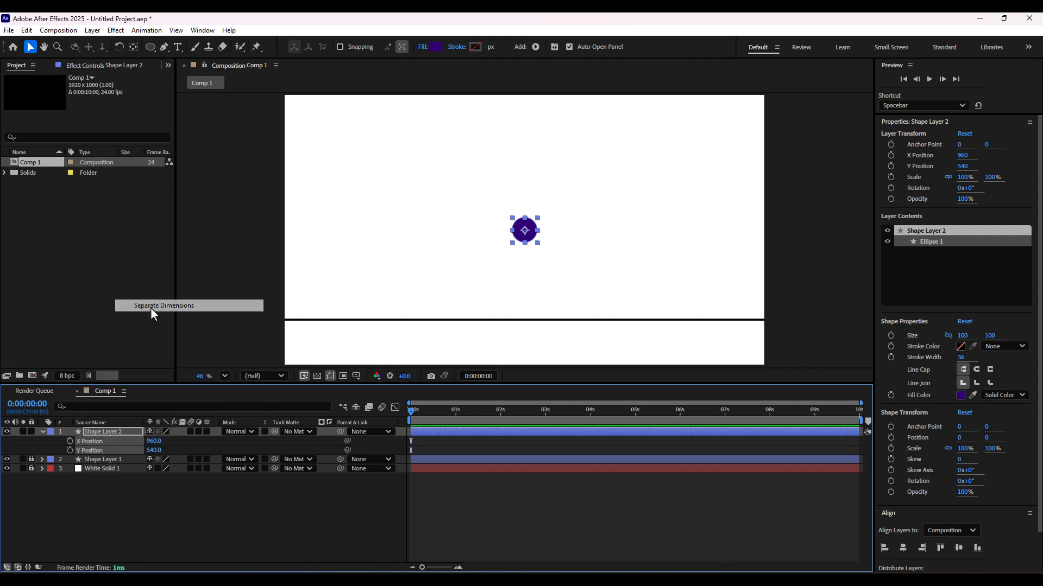
{"action": "left_click", "coordinate": [155, 449]}
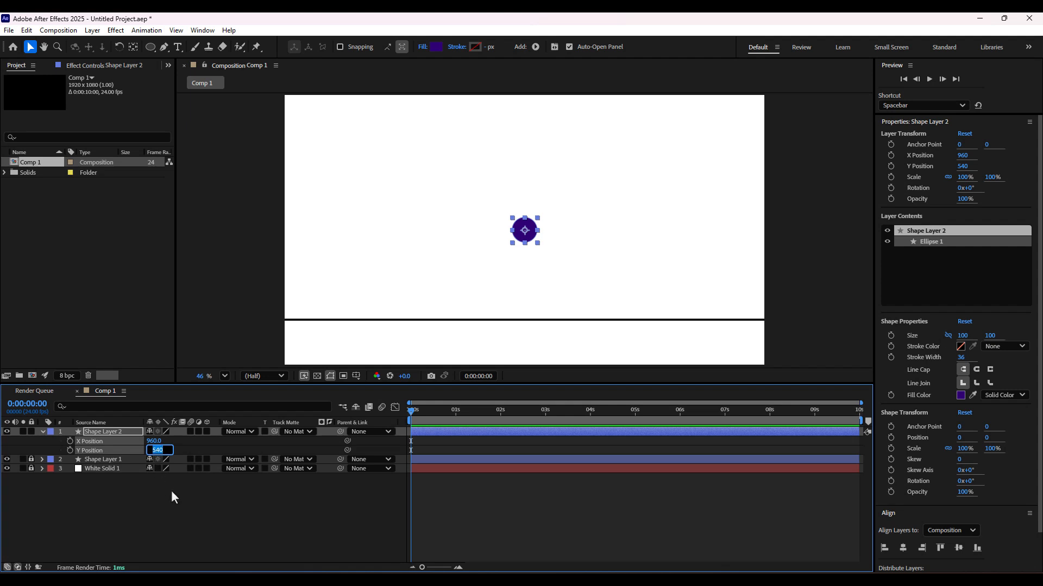
{"action": "type", "text": "850"}
{"action": "key", "text": "Return"}
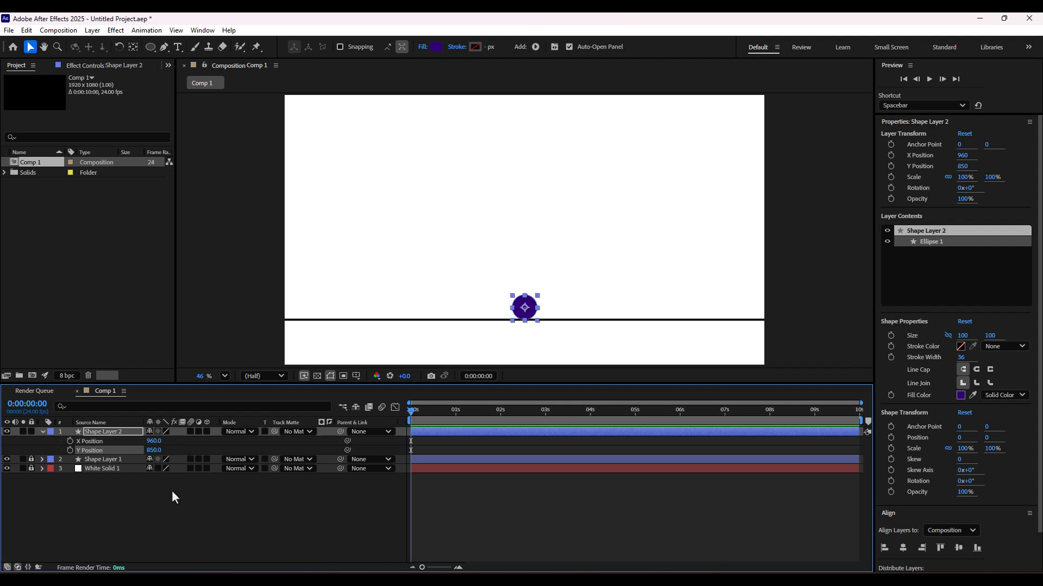
Set the circle's X Position to -300 and start keyframing both X and Y Position at 0:00:00:00
{"action": "left_click", "coordinate": [154, 441]}
{"action": "type", "text": "-300"}
{"action": "key", "text": "Return"}
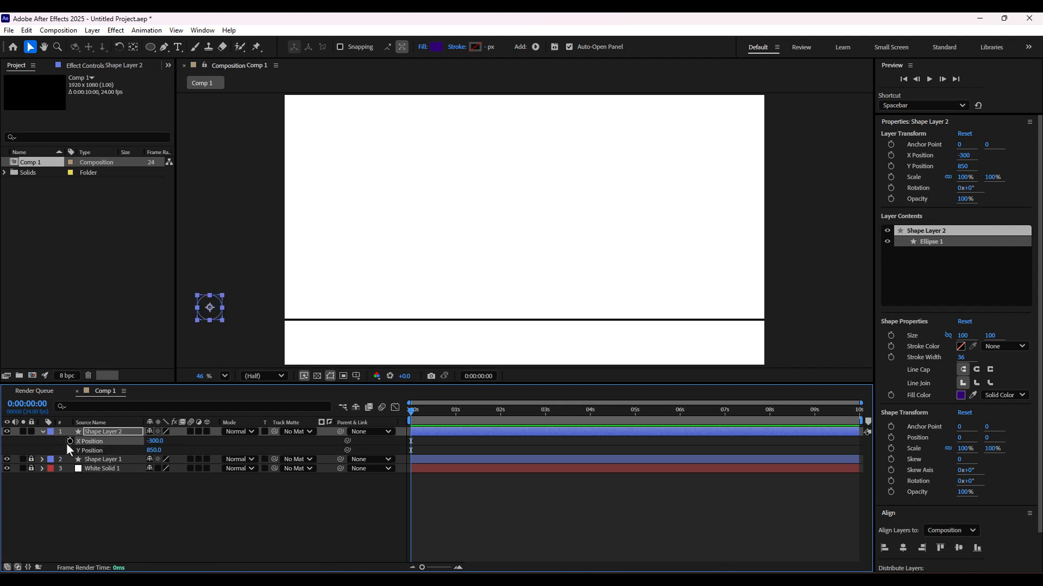
{"action": "left_click", "coordinate": [70, 441]}
{"action": "left_click", "coordinate": [70, 450]}
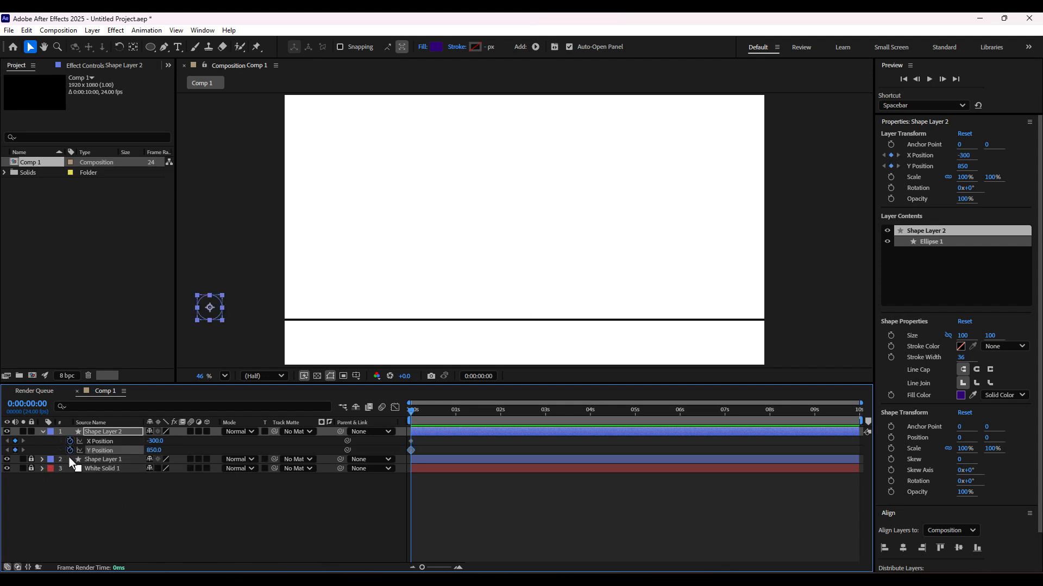
At 0:00:02:10, set the circle's X Position to 1500 and add a Y Position keyframe without changing its value
{"action": "left_click_drag", "start_coordinate": [411, 417], "coordinate": [519, 424]}
{"action": "left_click", "coordinate": [155, 441]}
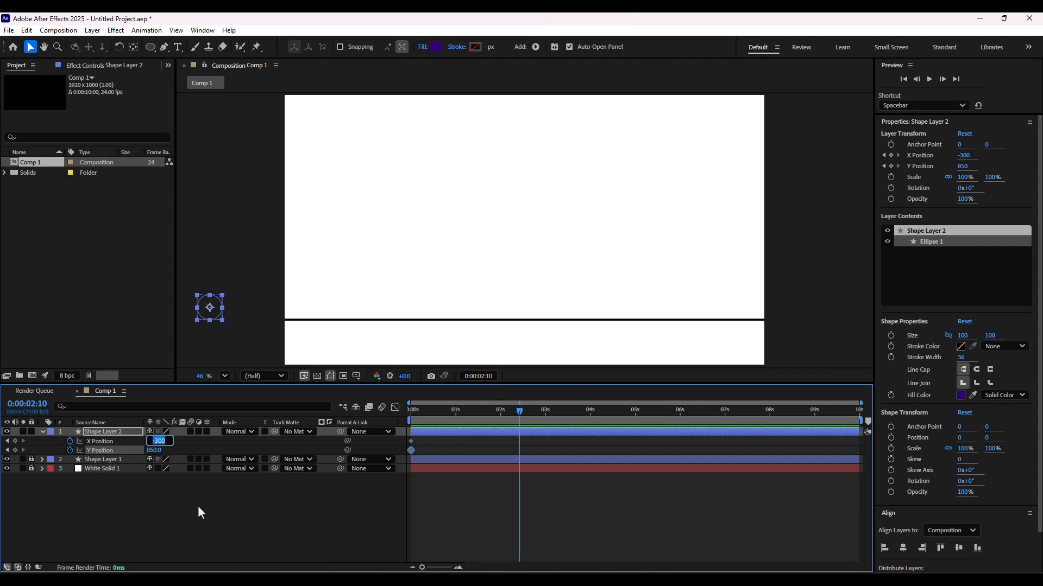
{"action": "type", "text": "1500"}
{"action": "key", "text": "Return"}
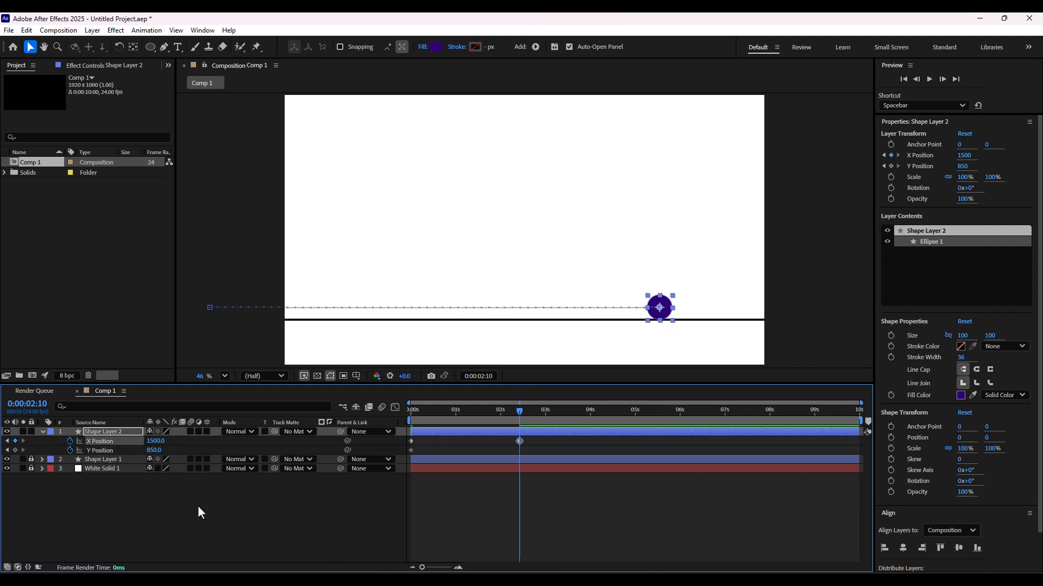
{"action": "left_click_drag", "start_coordinate": [422, 568], "coordinate": [478, 569]}
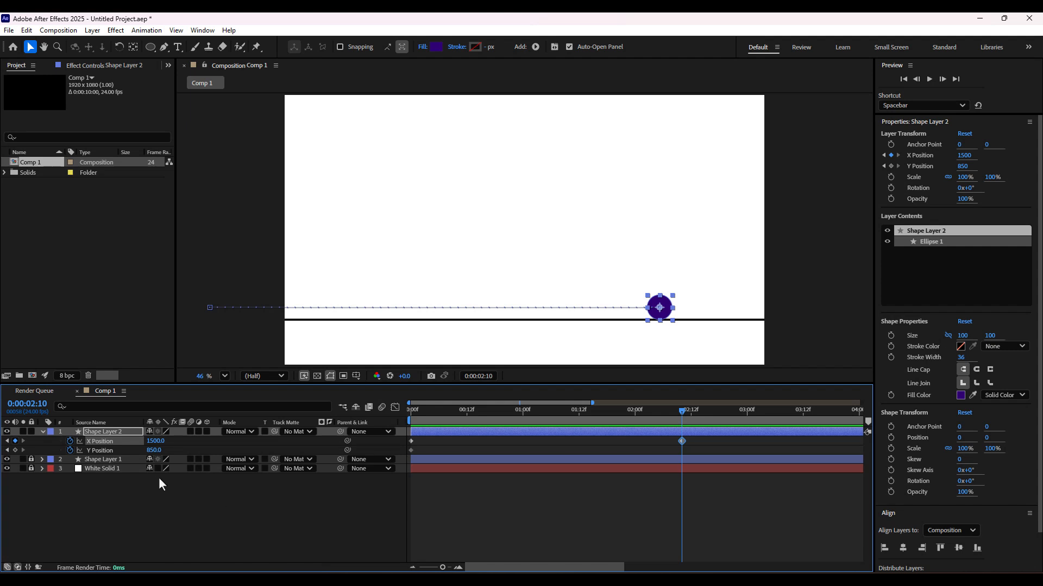
{"action": "left_click", "coordinate": [15, 450]}
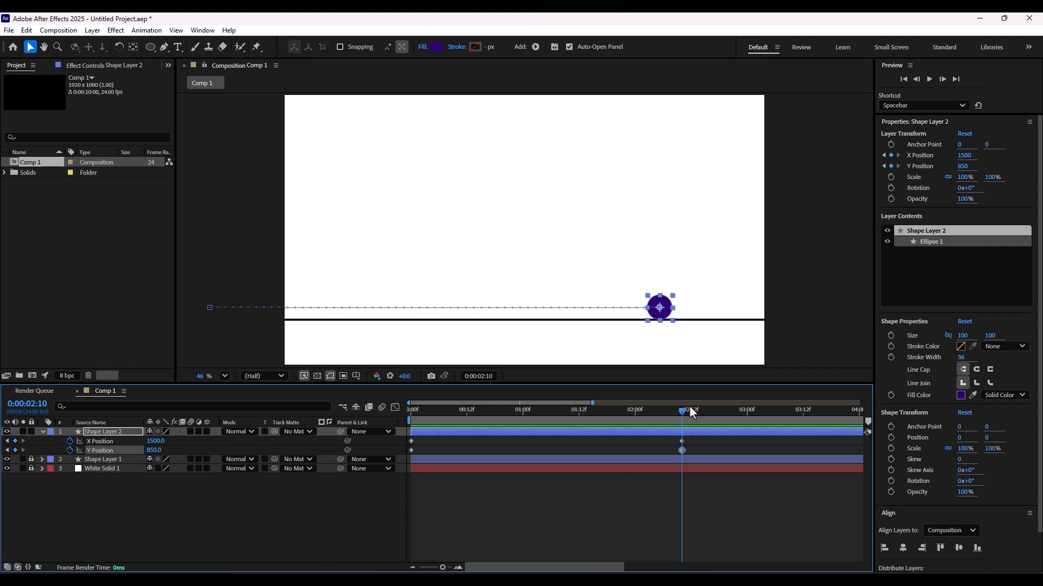
At 0:00:00:07, raise the ball to its first bounce peak with a Y Position keyframe of 187
{"action": "left_click_drag", "start_coordinate": [682, 411], "coordinate": [626, 411]}
{"action": "key", "text": "Home"}
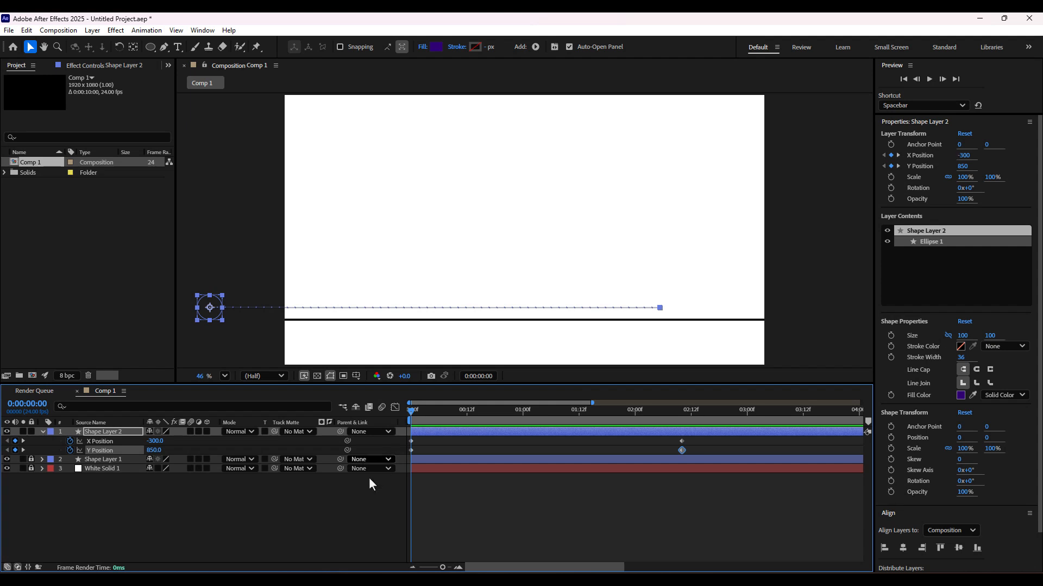
{"action": "left_click_drag", "start_coordinate": [412, 412], "coordinate": [444, 419]}
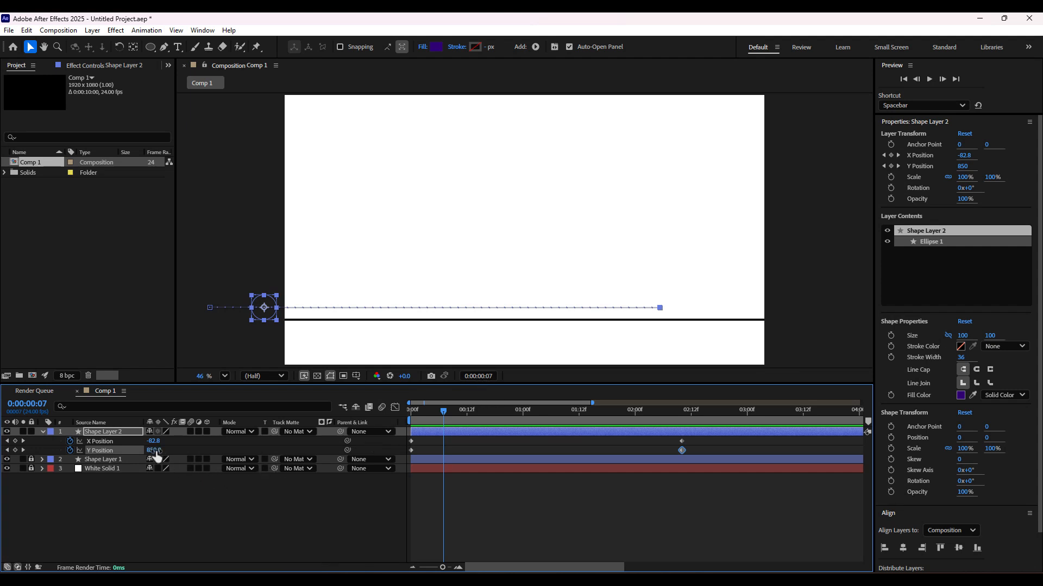
{"action": "left_click_drag", "start_coordinate": [156, 455], "coordinate": [131, 459]}
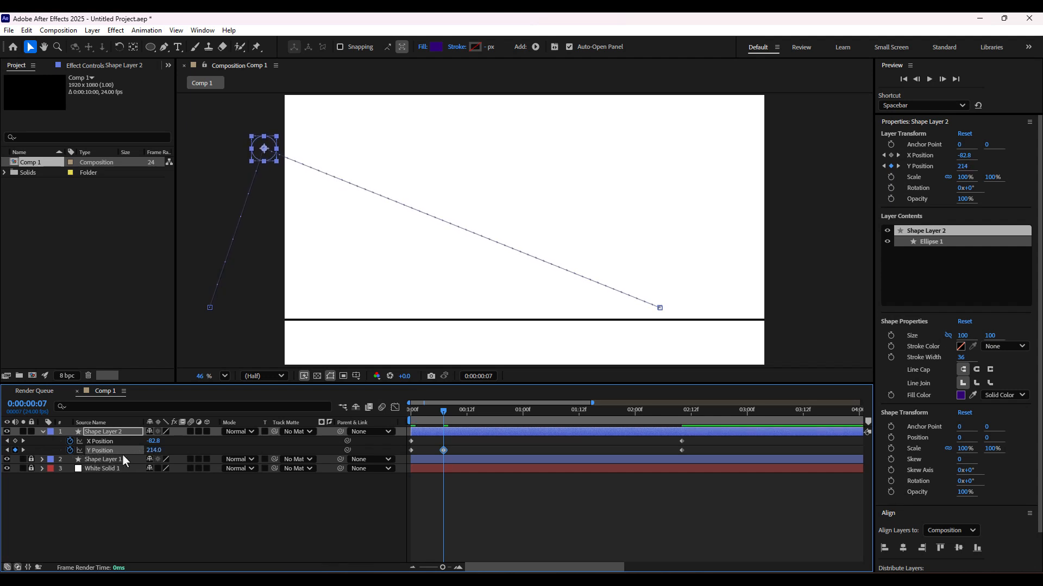
{"action": "left_click_drag", "start_coordinate": [156, 451], "coordinate": [141, 450]}
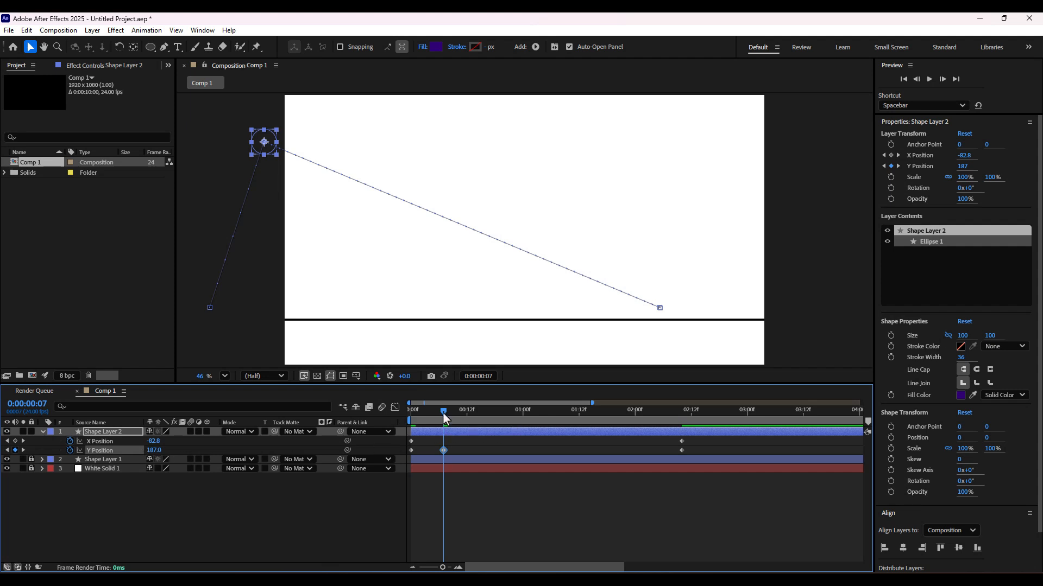
At 0:00:00:14, bring the ball back to the ground line by setting its Y Position to 850
{"action": "left_click_drag", "start_coordinate": [444, 417], "coordinate": [477, 419]}
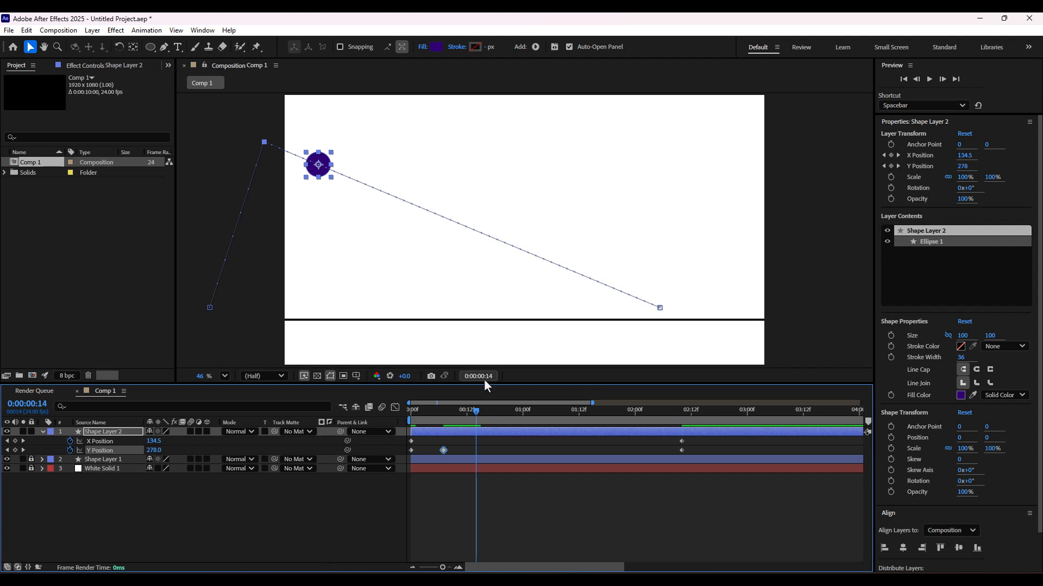
{"action": "left_click", "coordinate": [152, 451]}
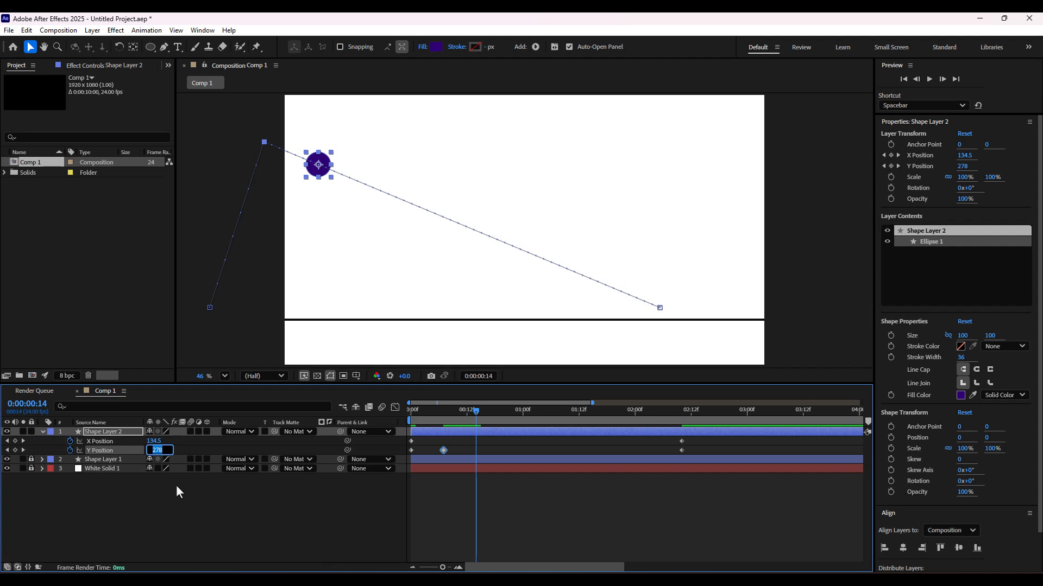
{"action": "type", "text": "850"}
{"action": "key", "text": "Return"}
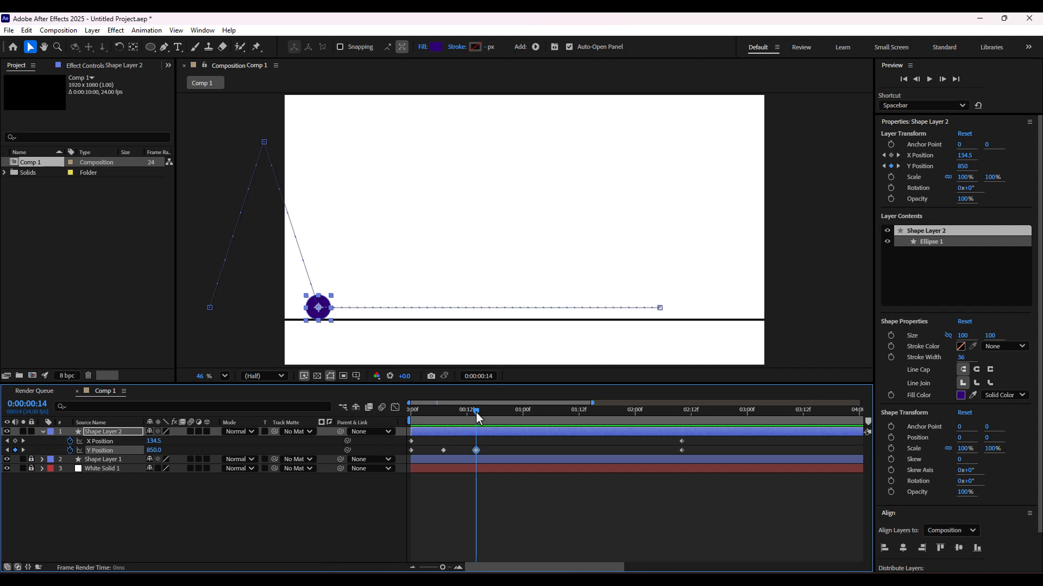
At 0:00:00:20, keyframe a lower second bounce peak with the ball's Y Position at 379
{"action": "left_click_drag", "start_coordinate": [476, 416], "coordinate": [504, 418]}
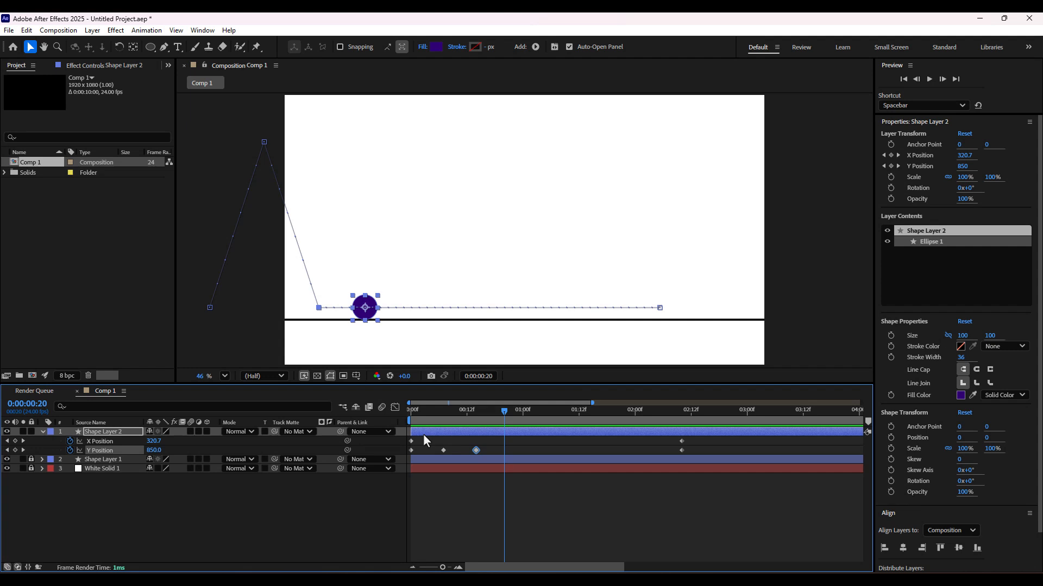
{"action": "left_click_drag", "start_coordinate": [150, 451], "coordinate": [54, 453]}
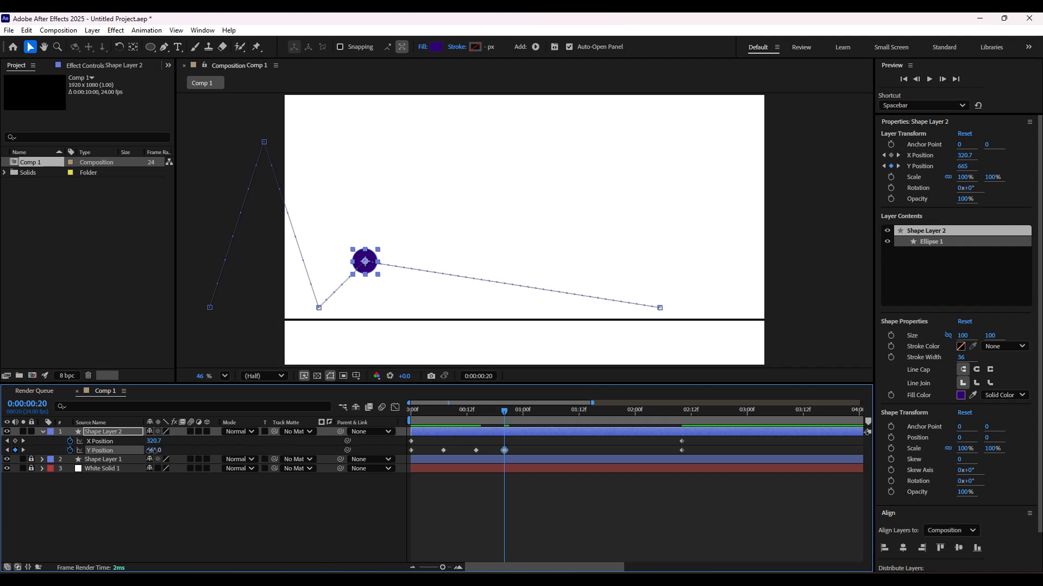
{"action": "left_click_drag", "start_coordinate": [152, 450], "coordinate": [74, 455]}
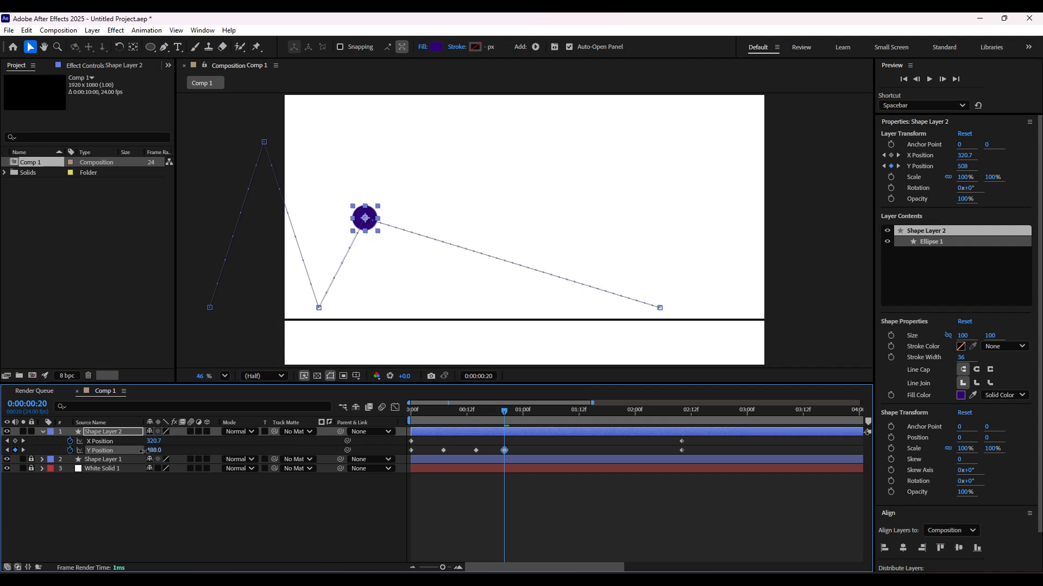
{"action": "left_click_drag", "start_coordinate": [142, 451], "coordinate": [91, 457]}
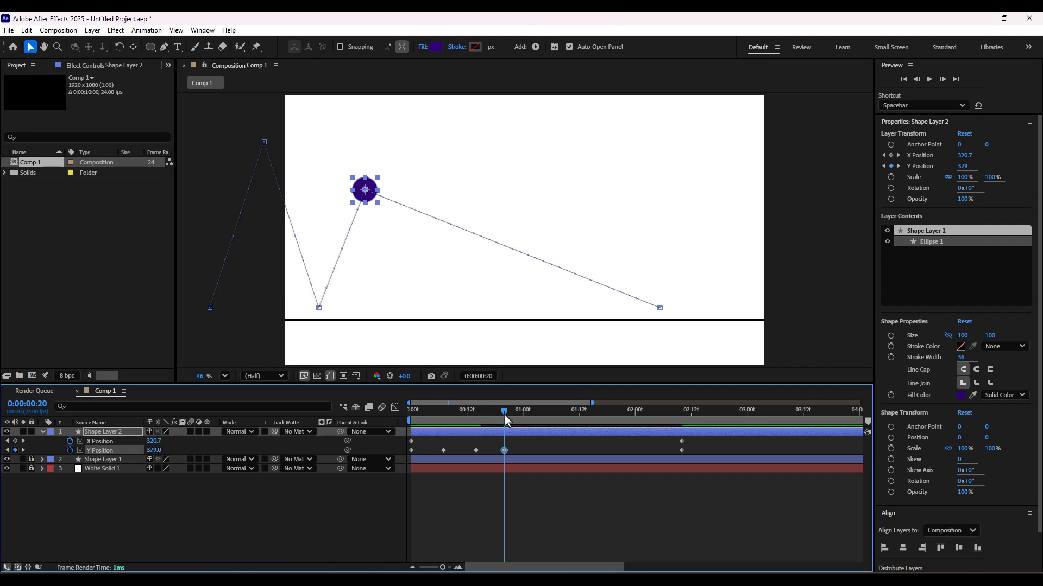
At 0:00:01:02, land the ball on the line again with a Y Position of 850
{"action": "left_click_drag", "start_coordinate": [505, 417], "coordinate": [533, 419]}
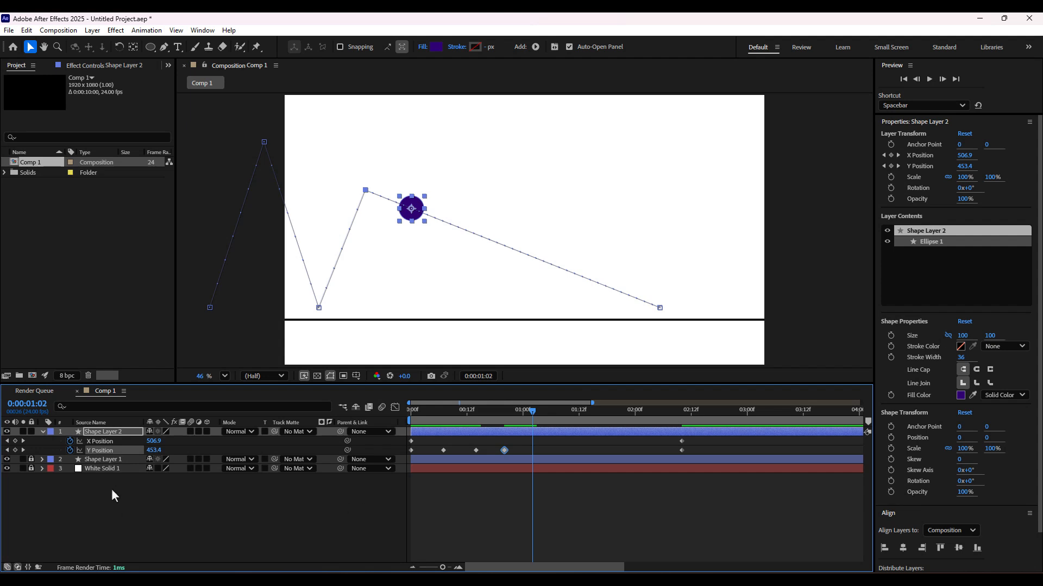
{"action": "left_click", "coordinate": [153, 450]}
{"action": "type", "text": "850"}
{"action": "key", "text": "Return"}
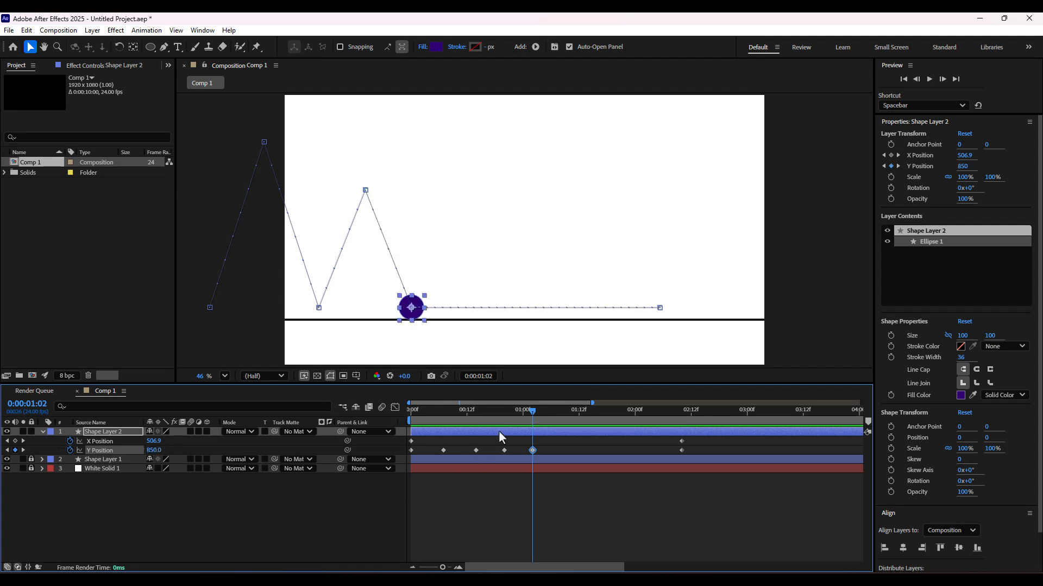
At 0:00:01:07, keyframe the third bounce peak with the ball's Y Position at 534
{"action": "left_click_drag", "start_coordinate": [533, 418], "coordinate": [555, 416]}
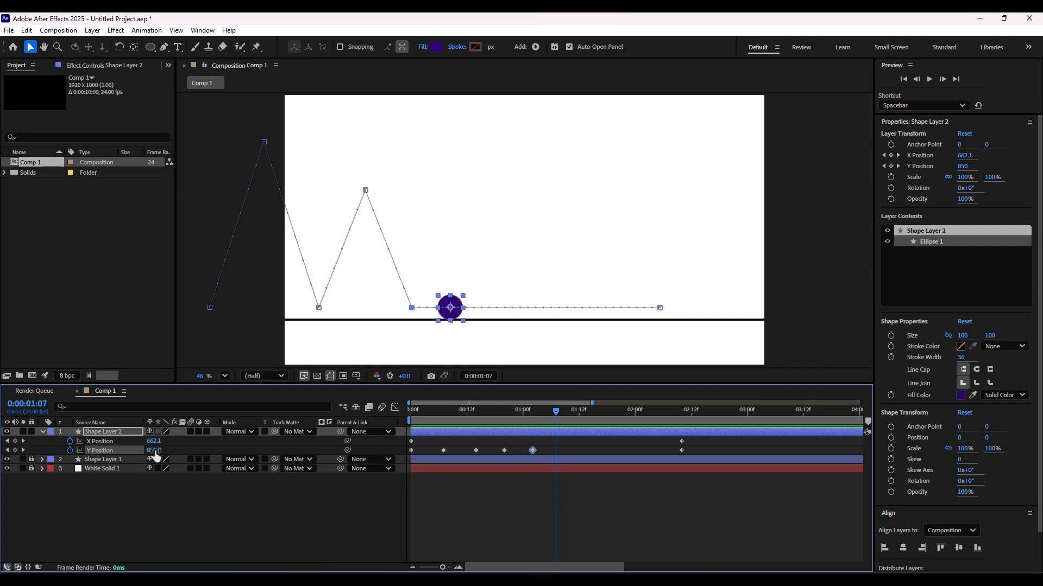
{"action": "left_click_drag", "start_coordinate": [154, 451], "coordinate": [15, 461]}
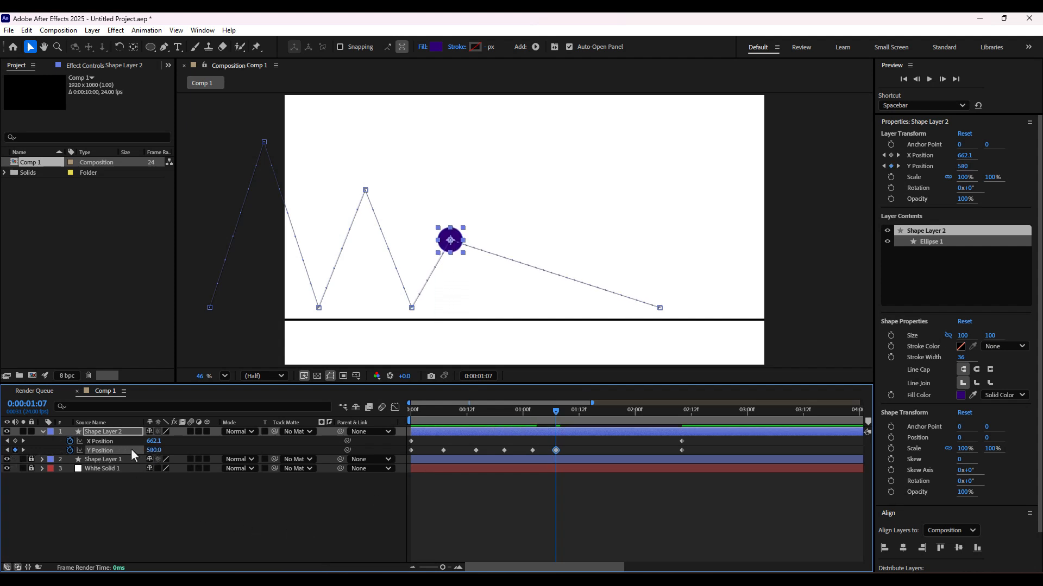
{"action": "mouse_move", "coordinate": [154, 451]}
{"action": "left_mouse_down"}
{"action": "mouse_move", "coordinate": [125, 450]}
{"action": "mouse_move", "coordinate": [145, 451]}
{"action": "left_mouse_up"}
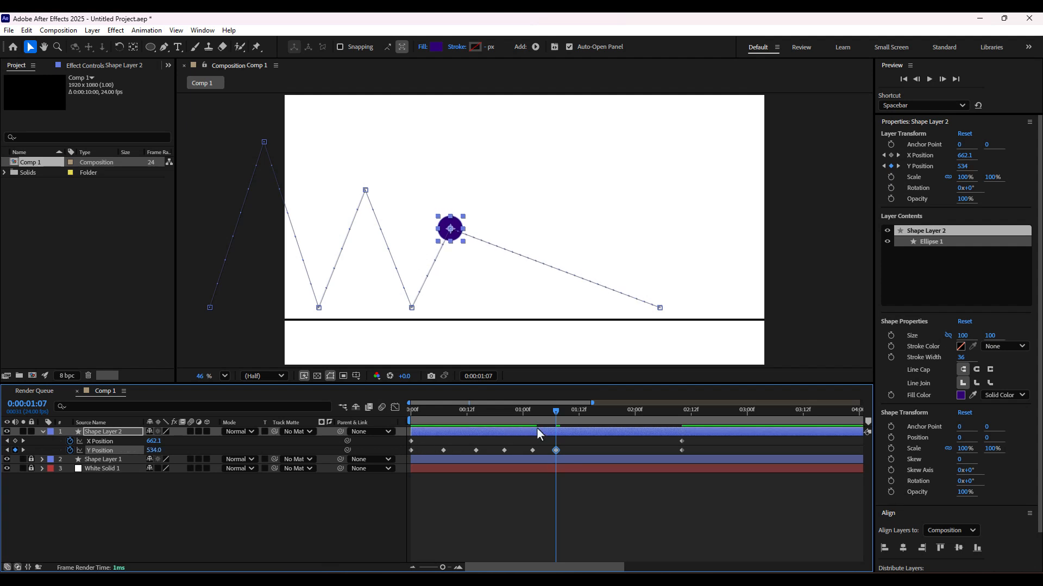
At 0:00:01:12, return the ball to the ground line by setting its Y Position to 850
{"action": "left_click_drag", "start_coordinate": [556, 411], "coordinate": [579, 416]}
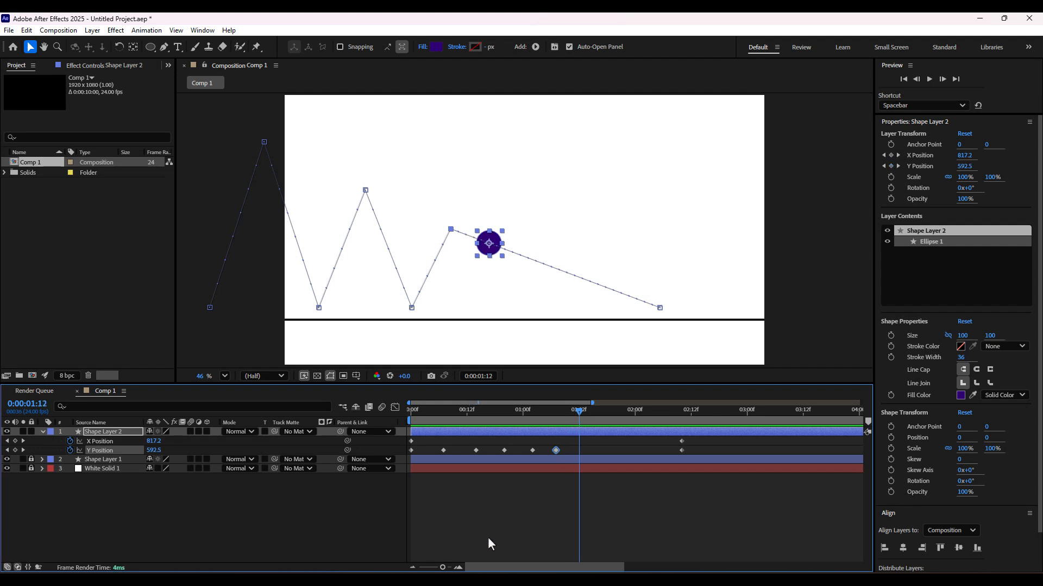
{"action": "left_click", "coordinate": [152, 451]}
{"action": "type", "text": "78"}
{"action": "key", "text": "BackSpace"}
{"action": "key", "text": "BackSpace"}
{"action": "type", "text": "850"}
{"action": "key", "text": "Return"}
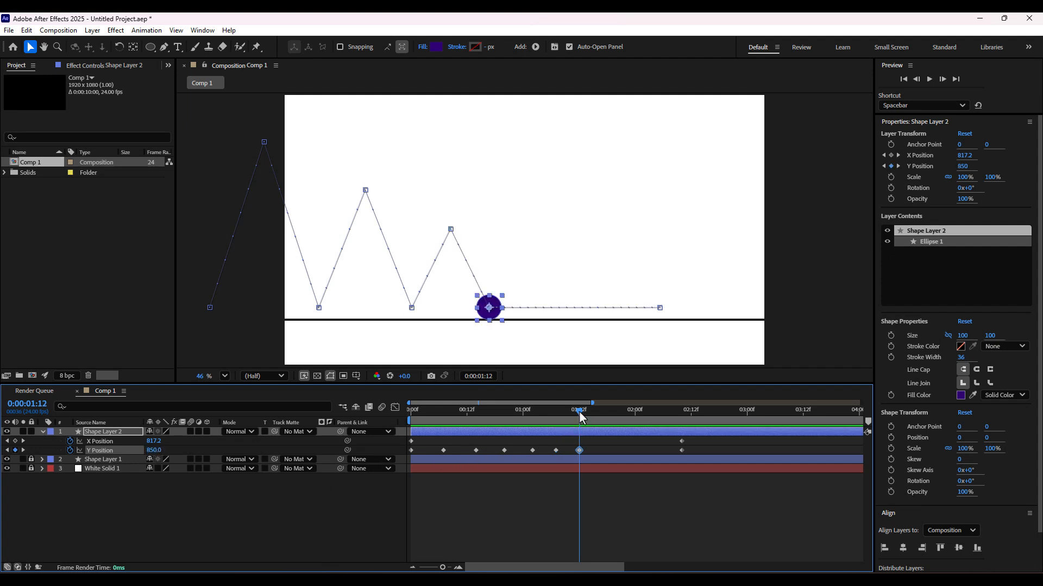
Keyframe the fourth bounce with the ball's Y Position at 639 at 0:00:01:16 and 850 at 0:00:01:20
{"action": "left_click_drag", "start_coordinate": [580, 417], "coordinate": [598, 418]}
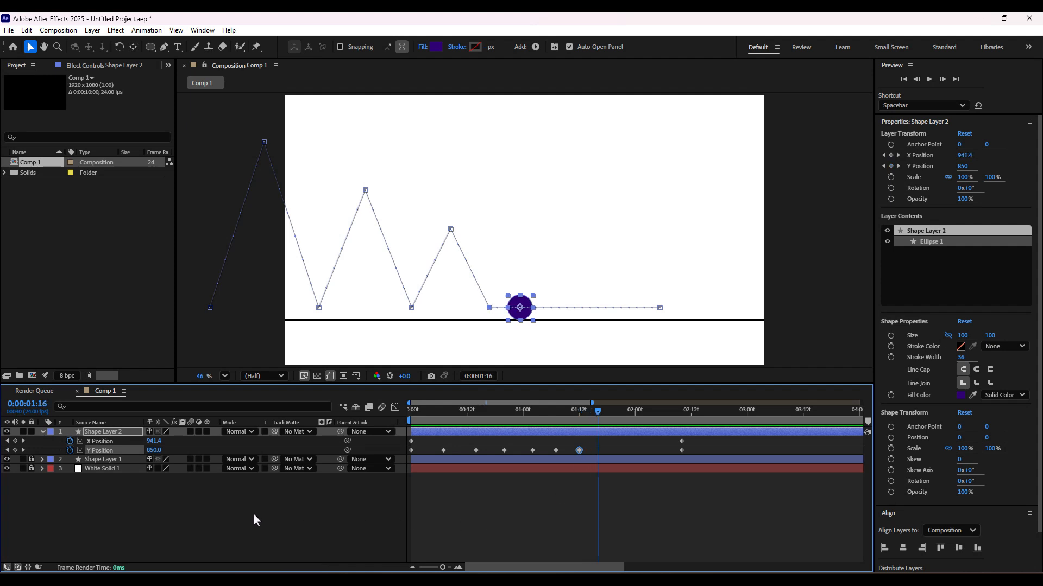
{"action": "left_click_drag", "start_coordinate": [155, 451], "coordinate": [53, 462]}
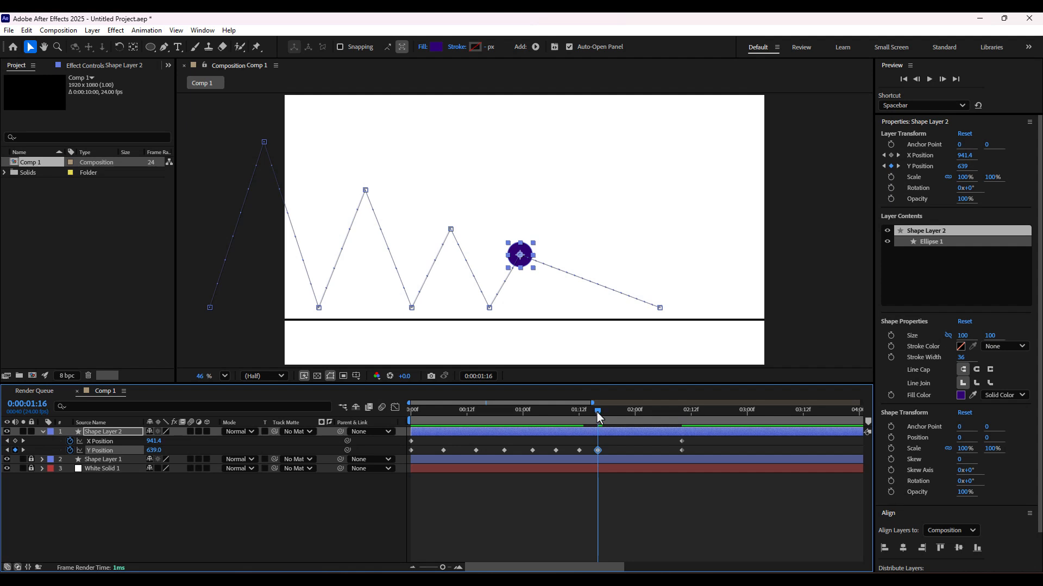
{"action": "left_click_drag", "start_coordinate": [597, 416], "coordinate": [616, 417]}
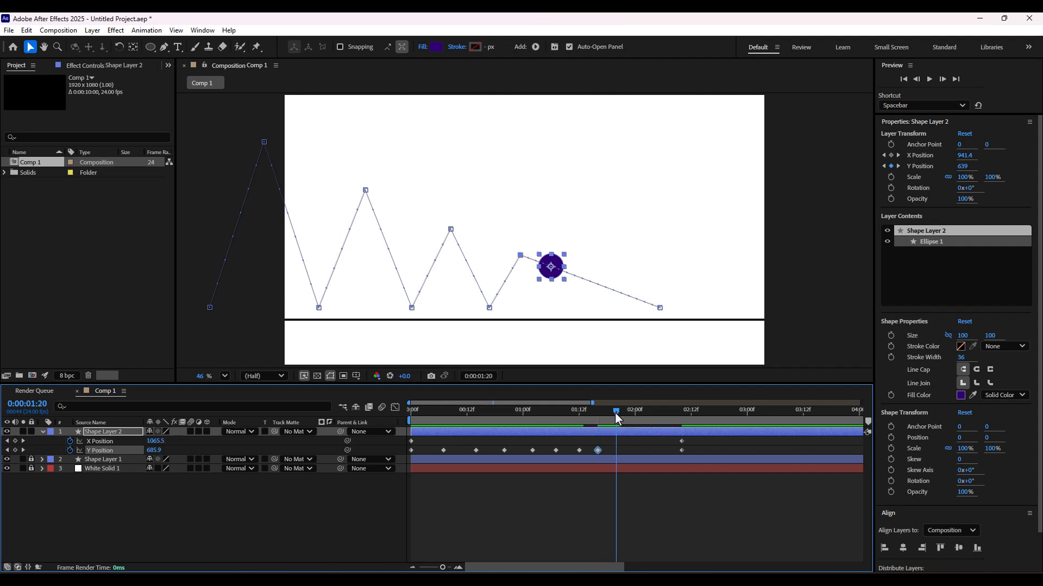
{"action": "left_click", "coordinate": [153, 450]}
{"action": "type", "text": "550"}
{"action": "key", "text": "Return"}
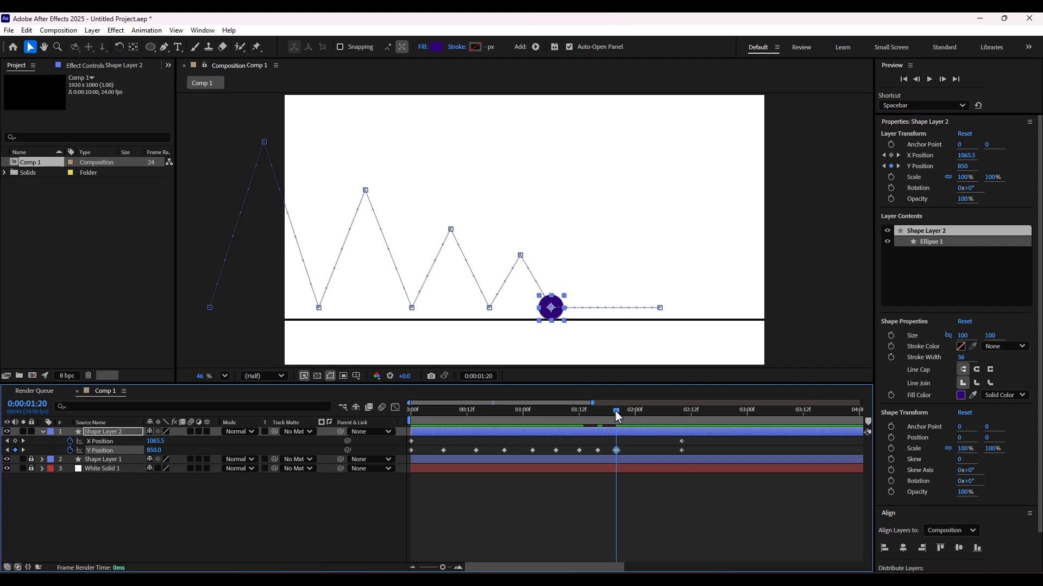
Keyframe the fifth bounce with the ball's Y Position at 713 at 0:00:01:23 and 850 at 0:00:02:02
{"action": "left_click_drag", "start_coordinate": [616, 415], "coordinate": [631, 418]}
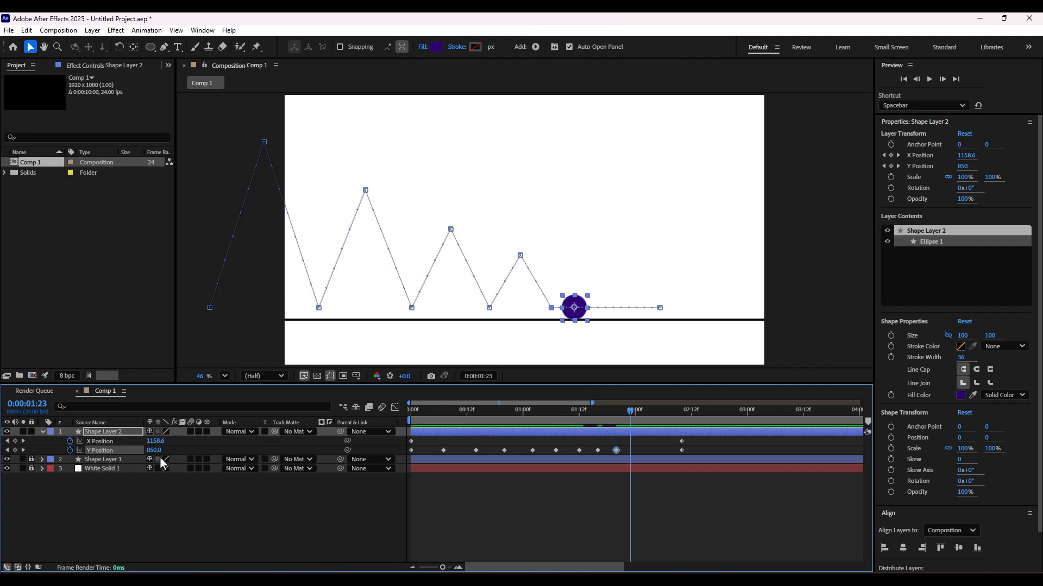
{"action": "left_click_drag", "start_coordinate": [154, 451], "coordinate": [87, 456]}
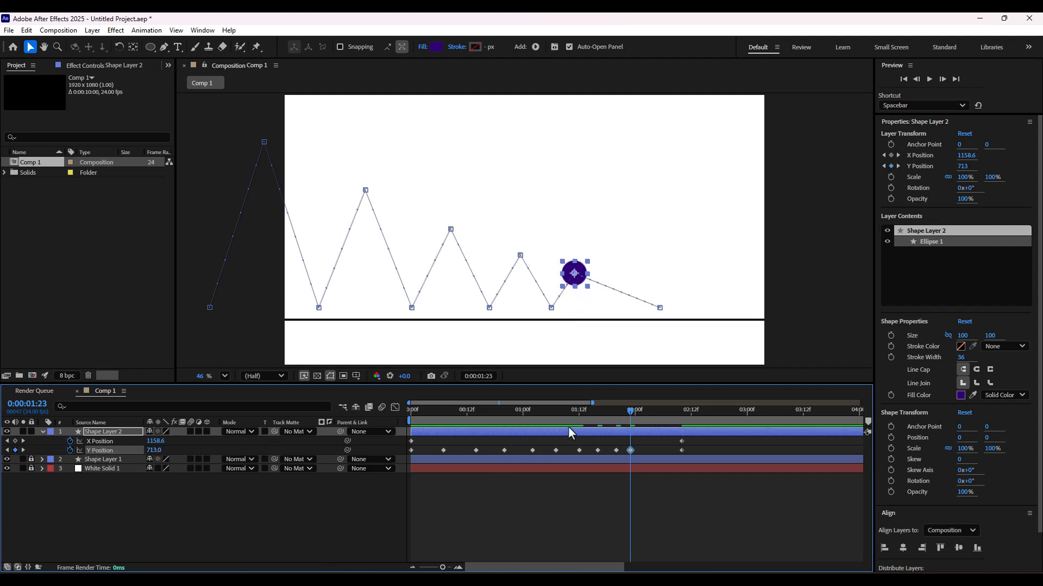
{"action": "left_click_drag", "start_coordinate": [631, 413], "coordinate": [642, 413]}
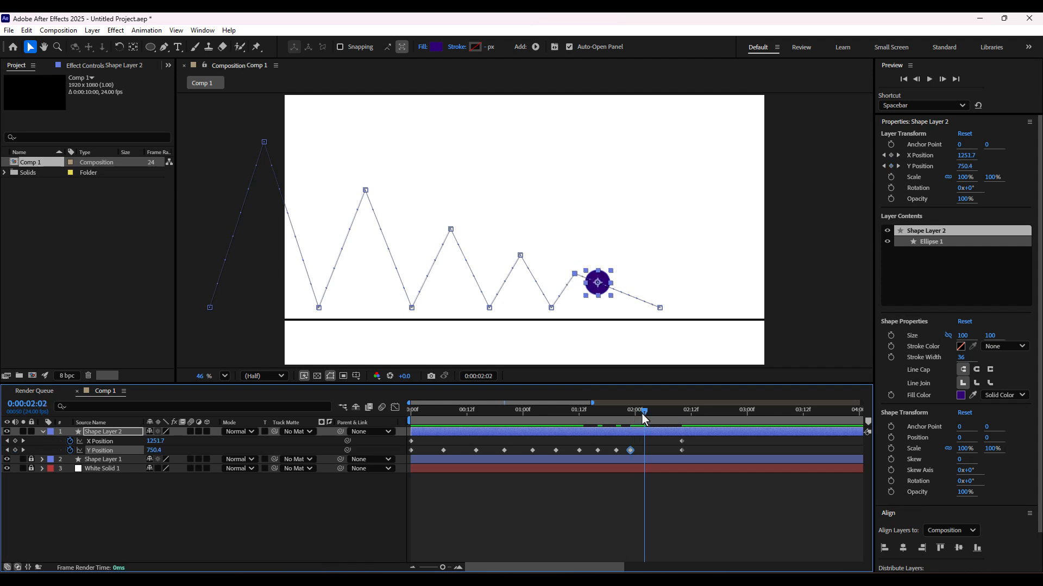
{"action": "left_click", "coordinate": [154, 451]}
{"action": "type", "text": "850"}
{"action": "key", "text": "Return"}
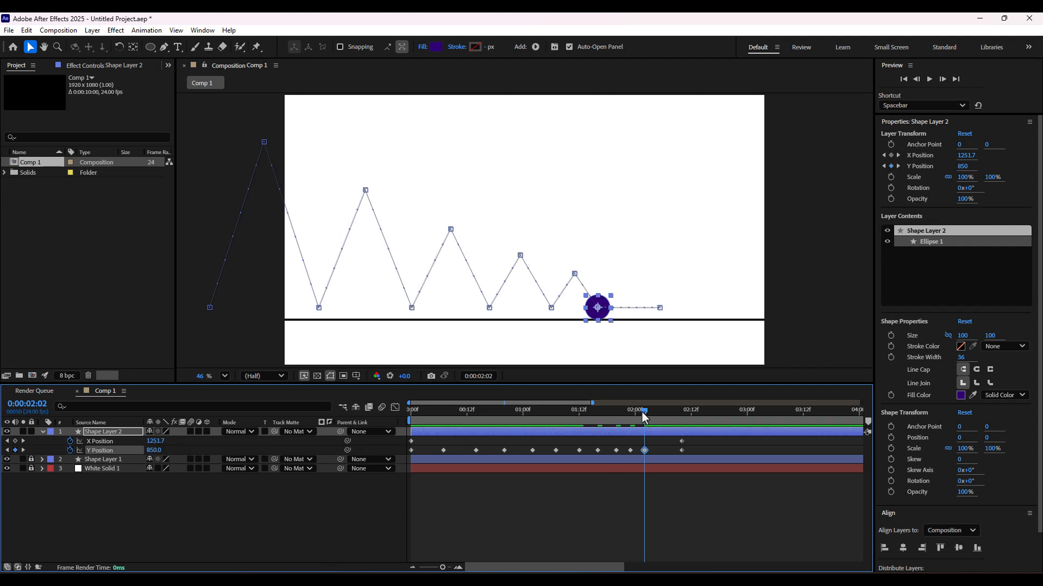
Keyframe the sixth bounce with the ball's Y Position at 782 at 0:00:02:04 and 850 at 0:00:02:06
{"action": "left_click_drag", "start_coordinate": [645, 413], "coordinate": [653, 413]}
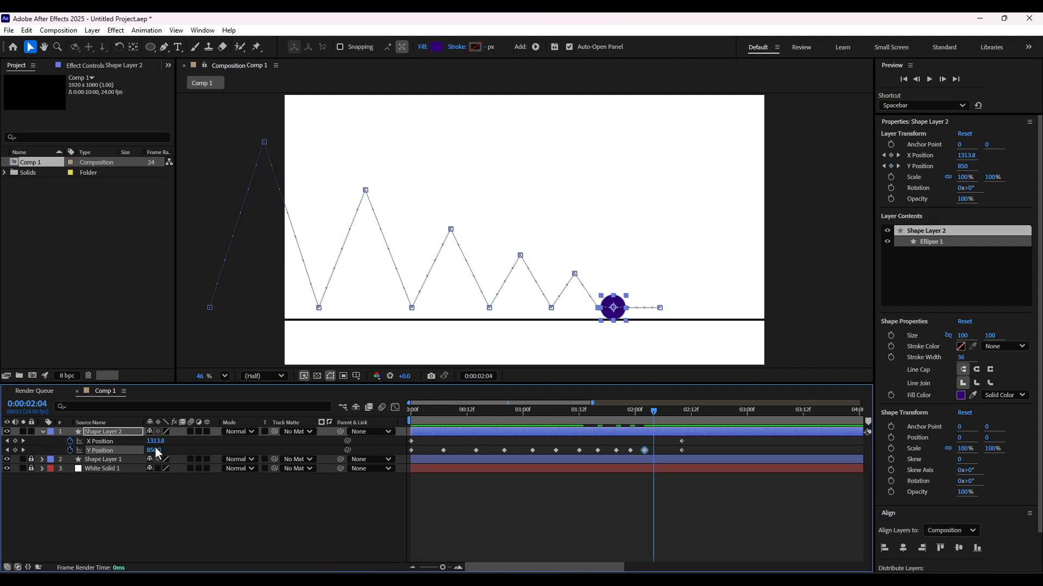
{"action": "left_click_drag", "start_coordinate": [153, 450], "coordinate": [115, 451]}
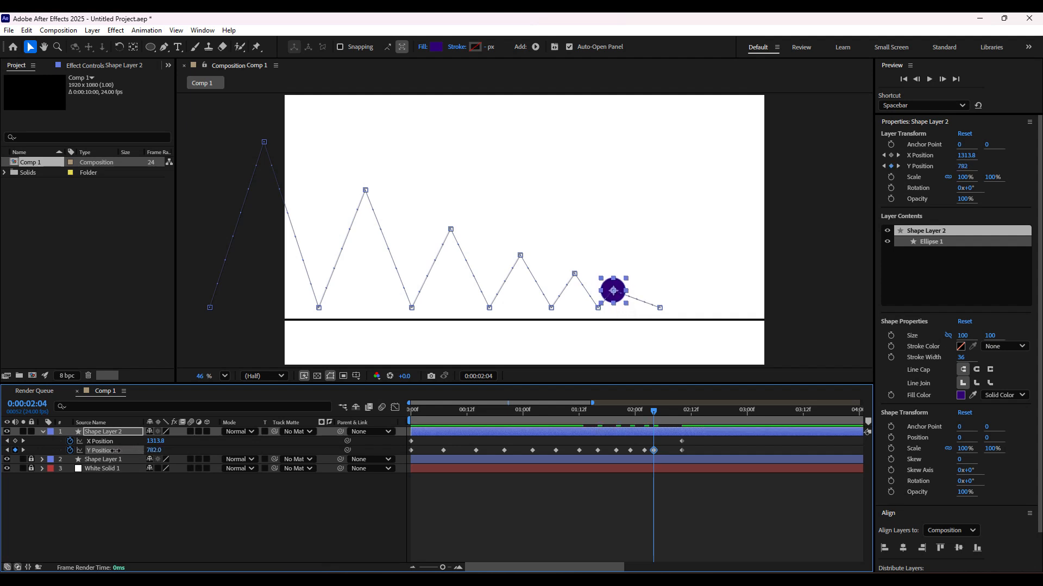
{"action": "left_click_drag", "start_coordinate": [654, 417], "coordinate": [663, 418]}
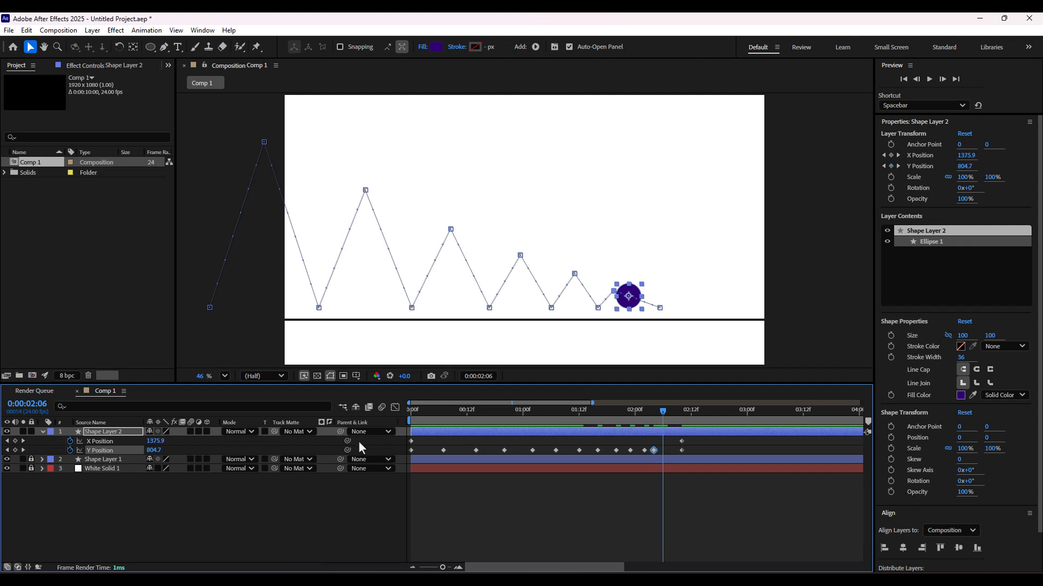
{"action": "left_click", "coordinate": [154, 451]}
{"action": "type", "text": "850"}
{"action": "key", "text": "Return"}
Keyframe a small seventh bounce with the ball's Y Position at 822 at 0:00:02:07 and 850 at 0:00:02:08
{"action": "left_click", "coordinate": [667, 416]}
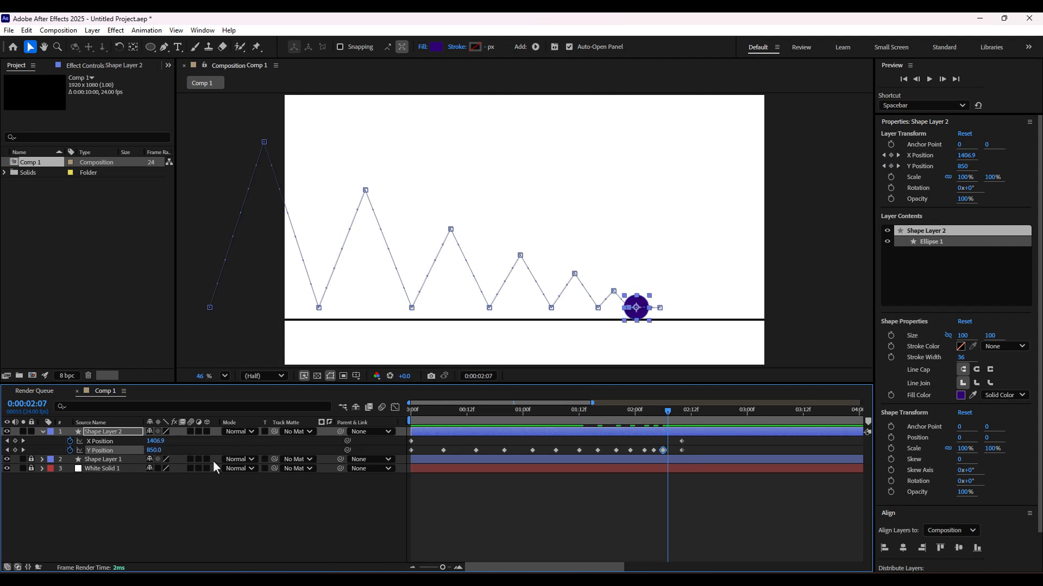
{"action": "left_click_drag", "start_coordinate": [154, 450], "coordinate": [136, 451]}
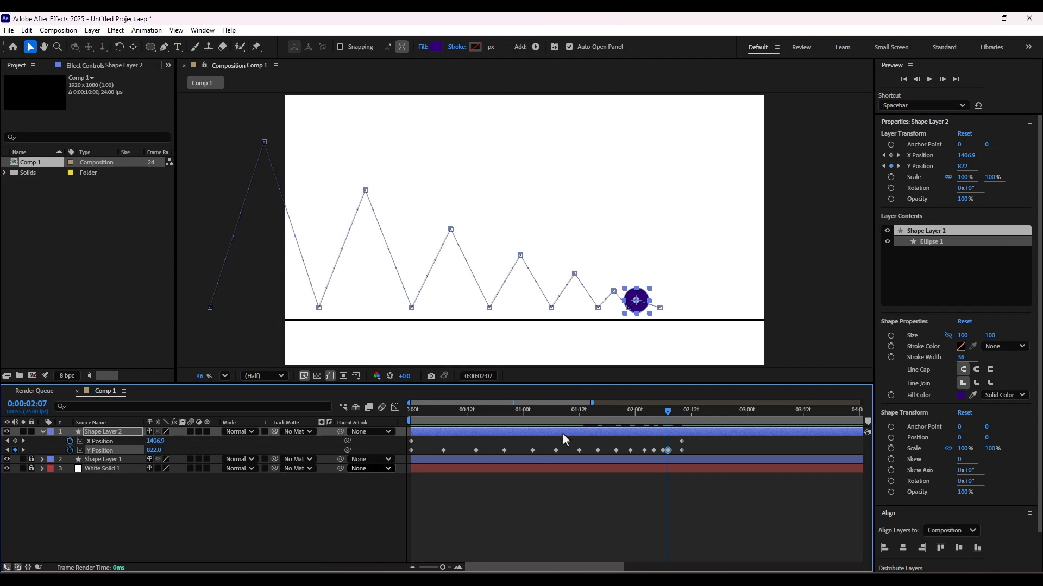
{"action": "left_click", "coordinate": [669, 415]}
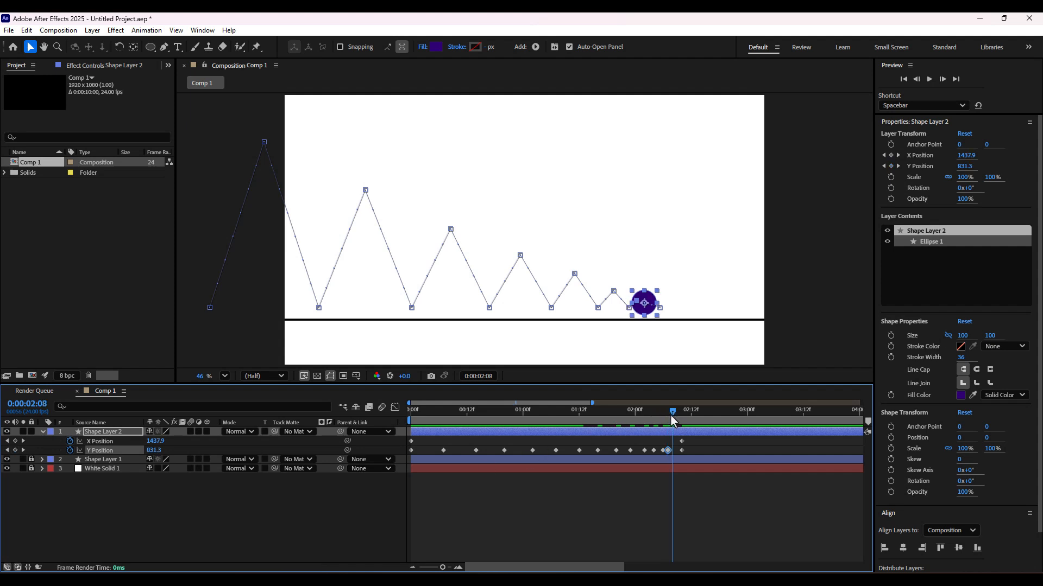
{"action": "left_click", "coordinate": [153, 450]}
{"action": "type", "text": "850"}
{"action": "key", "text": "Return"}
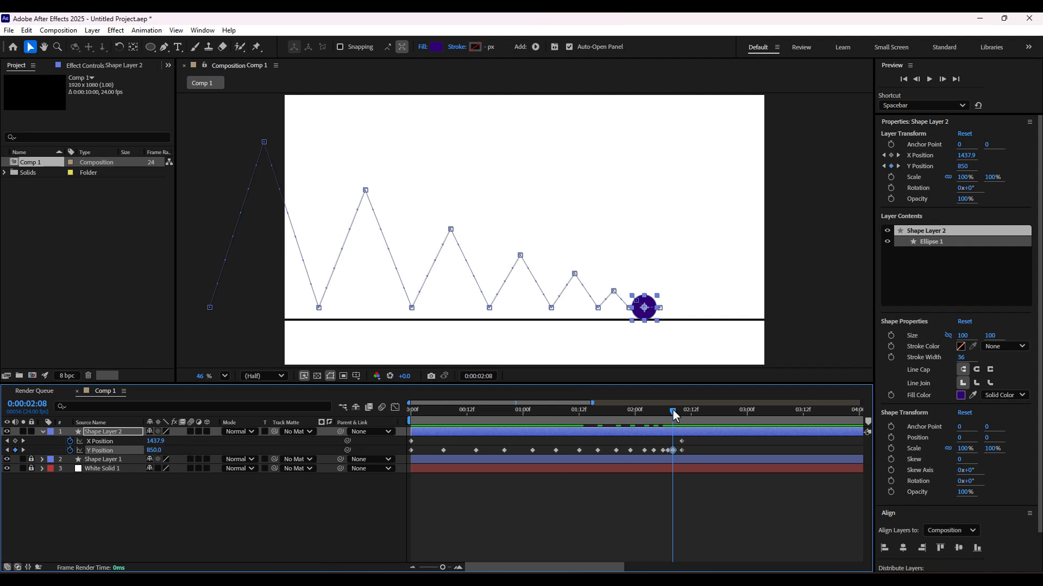
At 0:00:02:09, keyframe a final tiny hop with the ball's Y Position at 838
{"action": "left_click_drag", "start_coordinate": [673, 415], "coordinate": [677, 414]}
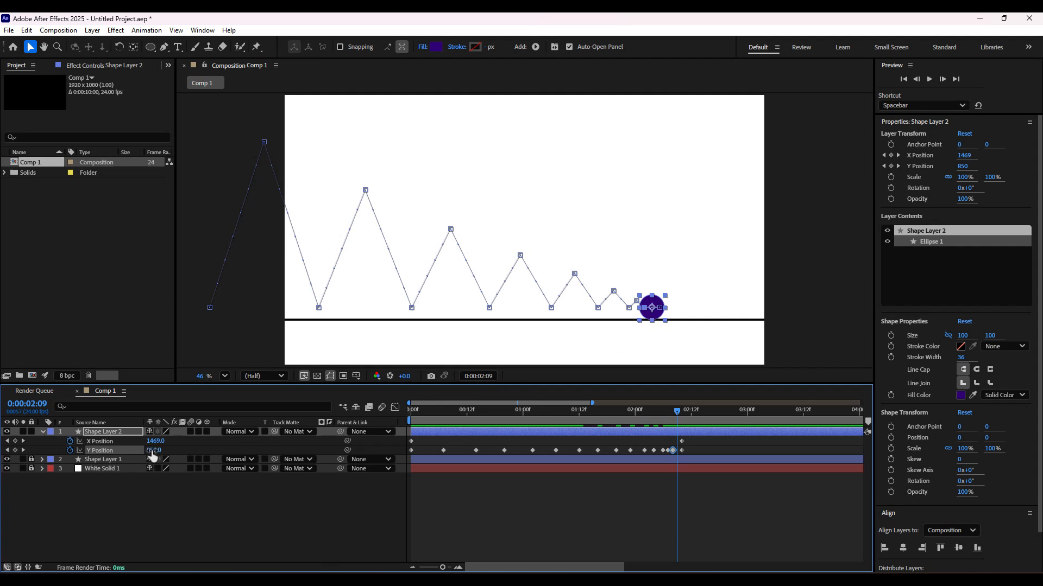
{"action": "left_click_drag", "start_coordinate": [150, 450], "coordinate": [151, 450]}
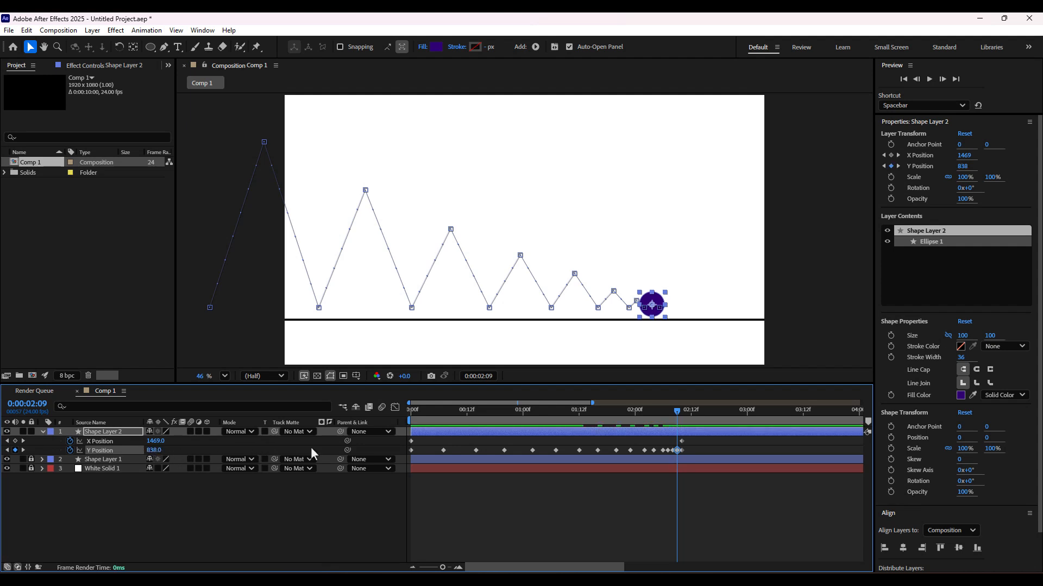
At 0:00:02:10, keyframe the ball back on the ground line with its Y Position at 850
{"action": "left_click", "coordinate": [682, 413]}
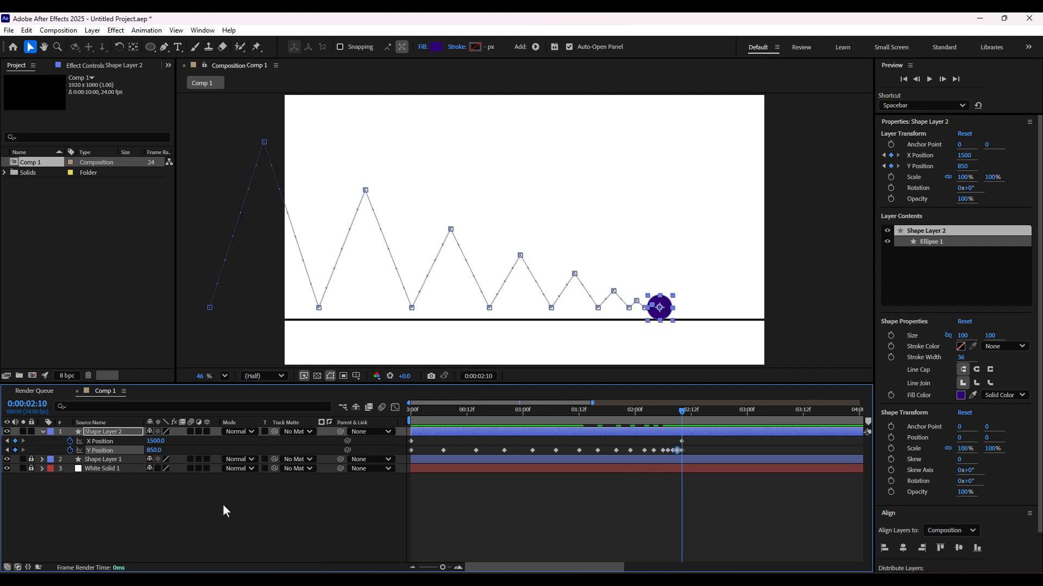
{"action": "left_click", "coordinate": [155, 450]}
{"action": "type", "text": "850"}
{"action": "key", "text": "Return"}
Play back the bounce animation from the first frame and return the current time to 0:00:00:00
{"action": "left_click_drag", "start_coordinate": [682, 411], "coordinate": [411, 412]}
{"action": "key", "text": "space"}
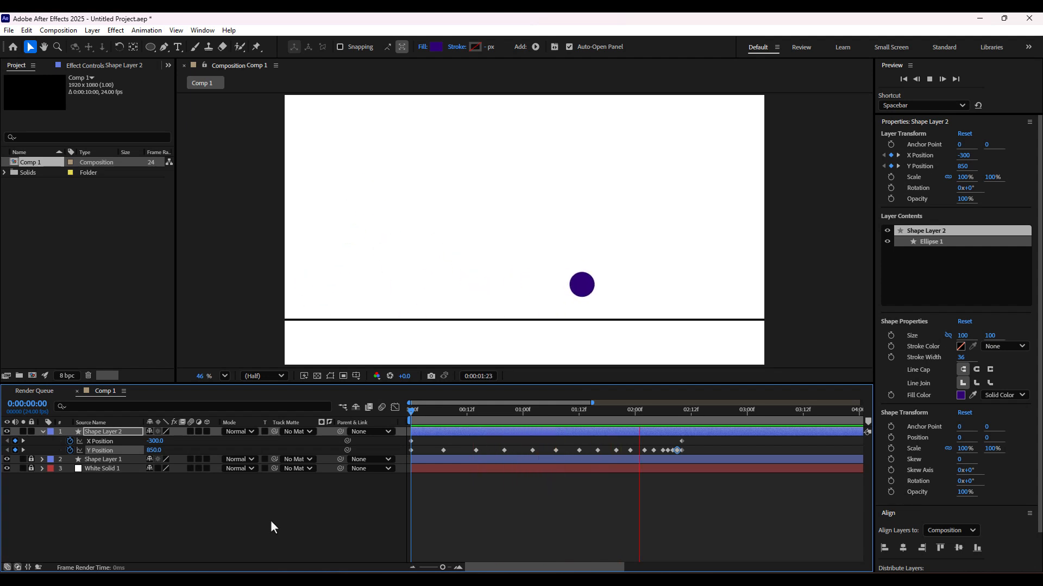
{"action": "key", "text": "space"}
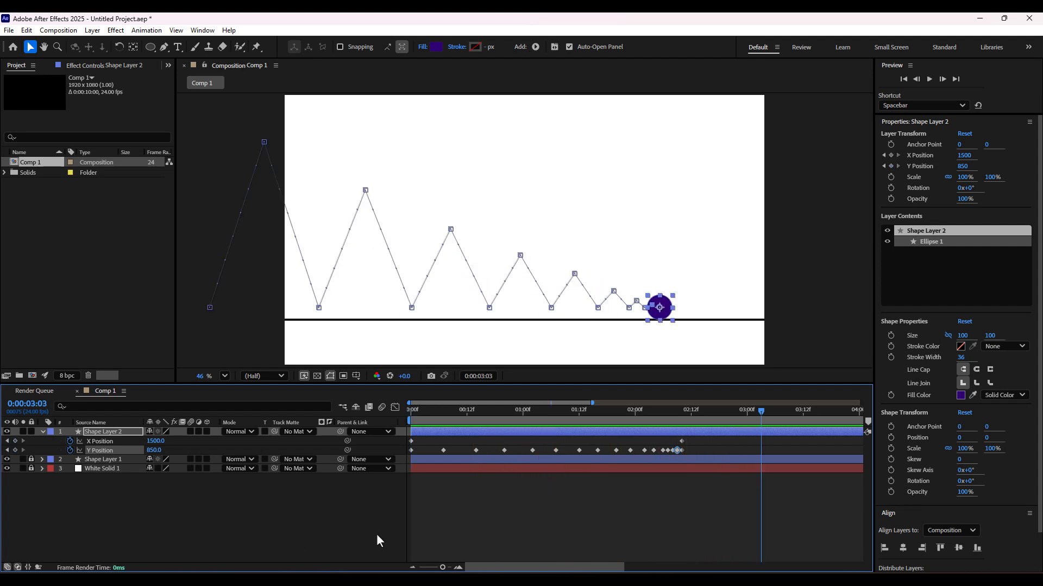
{"action": "left_click_drag", "start_coordinate": [761, 411], "coordinate": [376, 446]}
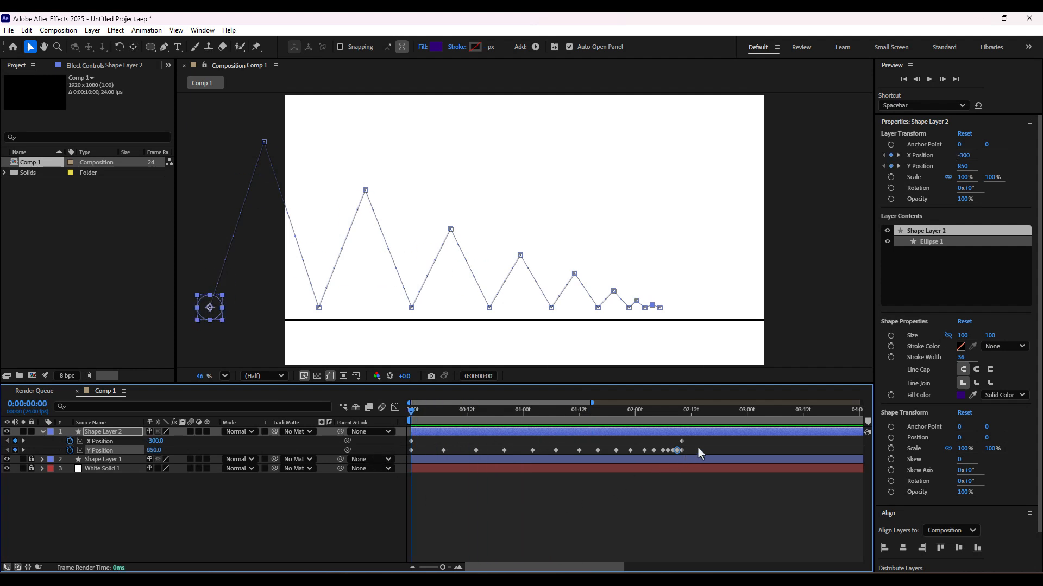
Show the ball's Y Position keyframes in the Graph Editor, enlarge the time scale and activate the Convert Vertex tool
{"action": "left_click_drag", "start_coordinate": [698, 447], "coordinate": [406, 455]}
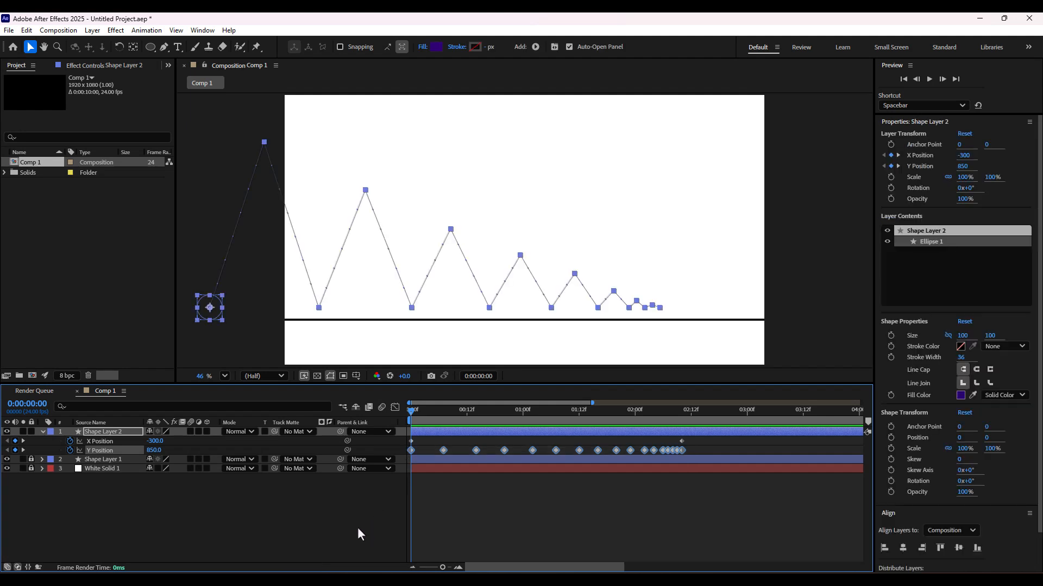
{"action": "left_click", "coordinate": [395, 408]}
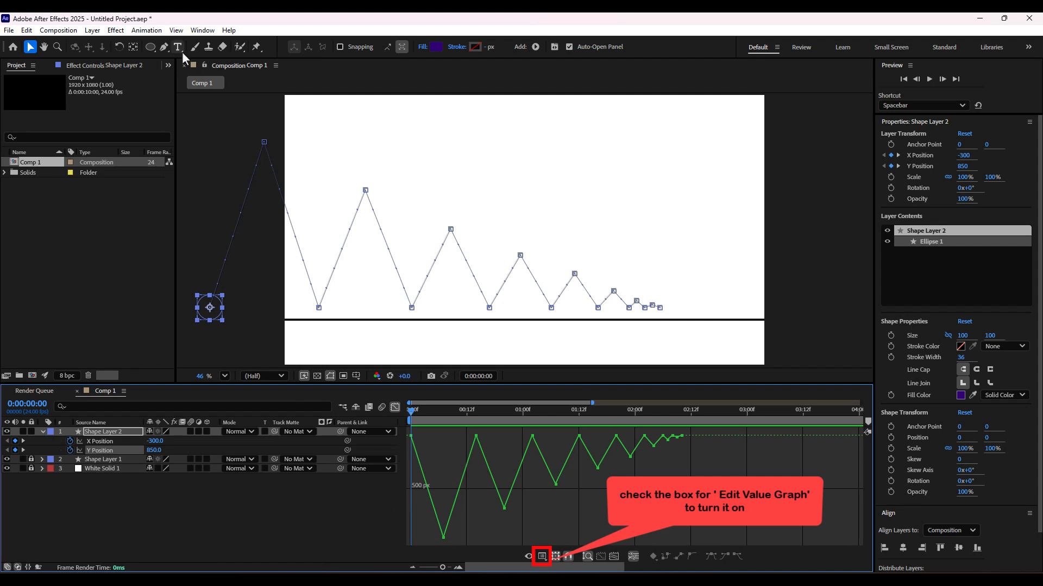
{"action": "left_click", "coordinate": [161, 48]}
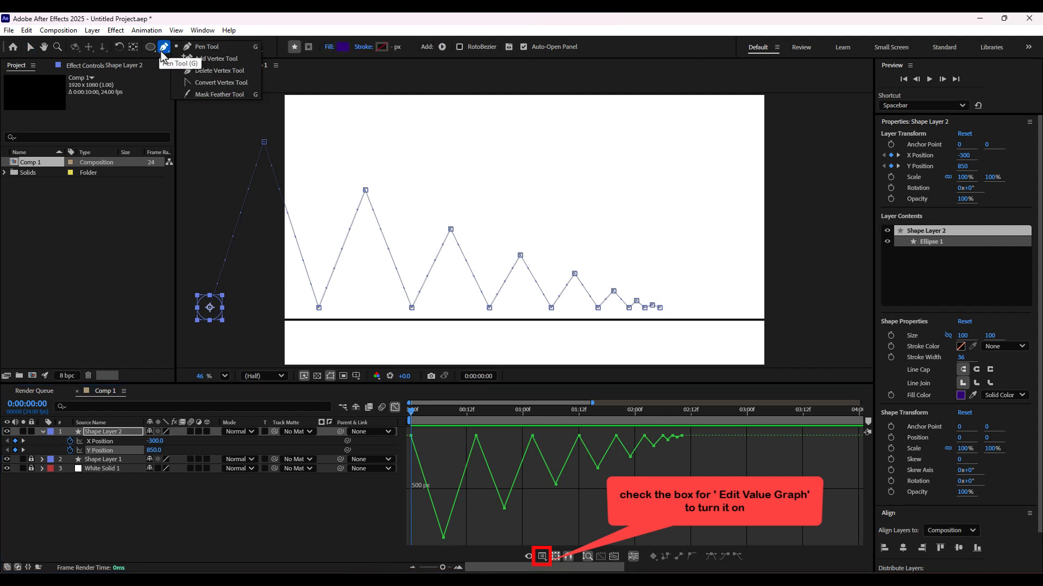
{"action": "left_click", "coordinate": [190, 82]}
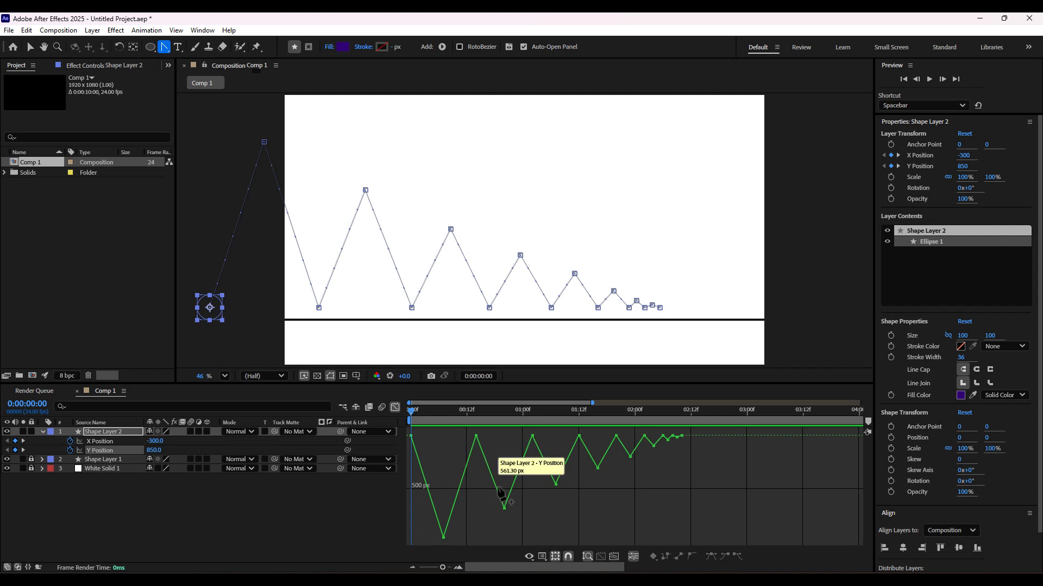
{"action": "left_click_drag", "start_coordinate": [440, 569], "coordinate": [445, 568]}
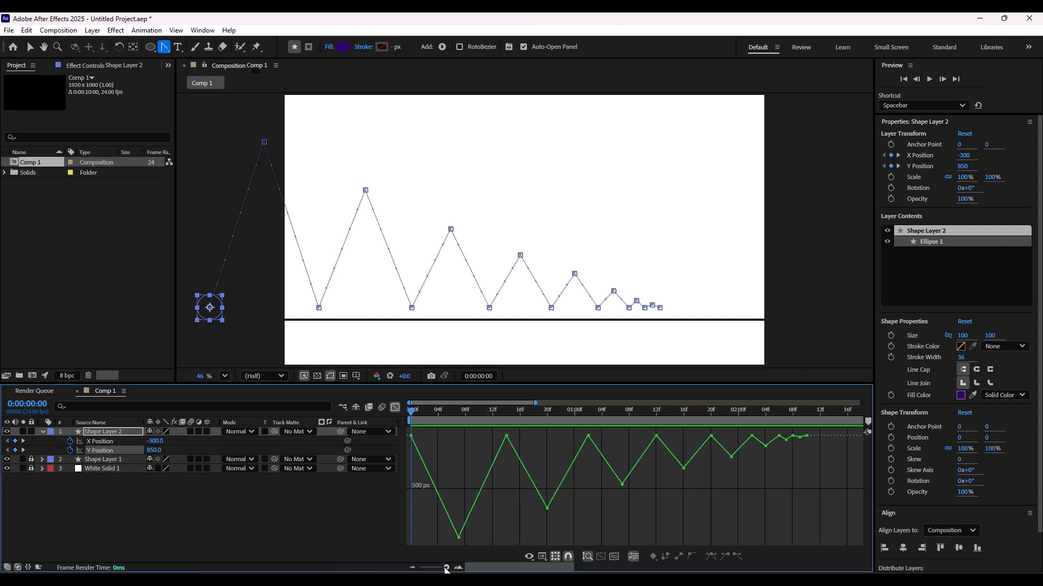
Round the first four bounce peaks of the Y Position curve into smooth arcs with horizontal handles
{"action": "mouse_move", "coordinate": [459, 540]}
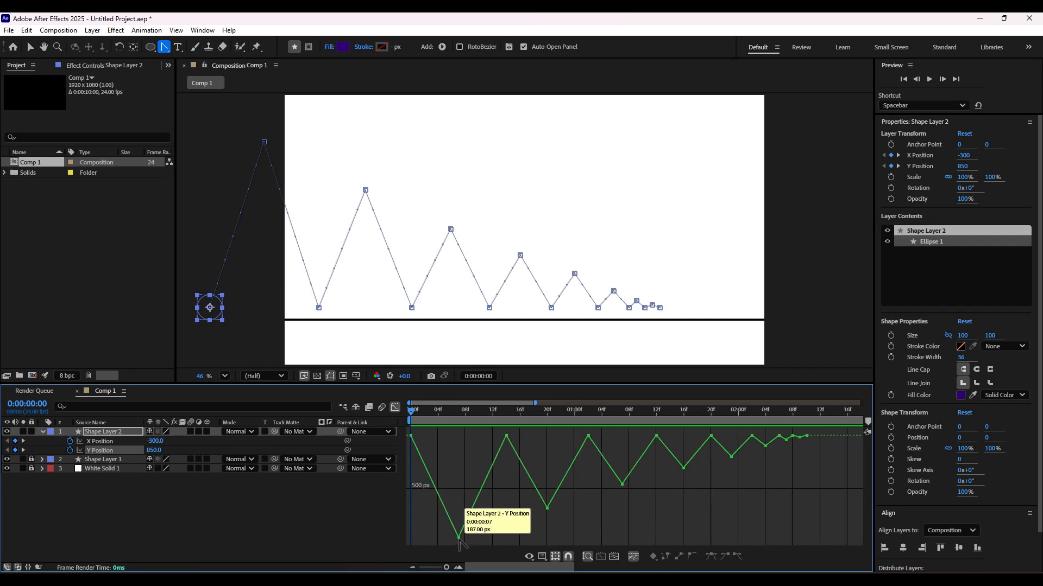
{"action": "left_click_drag", "start_coordinate": [459, 540], "coordinate": [487, 536]}
{"action": "mouse_move", "coordinate": [548, 509]}
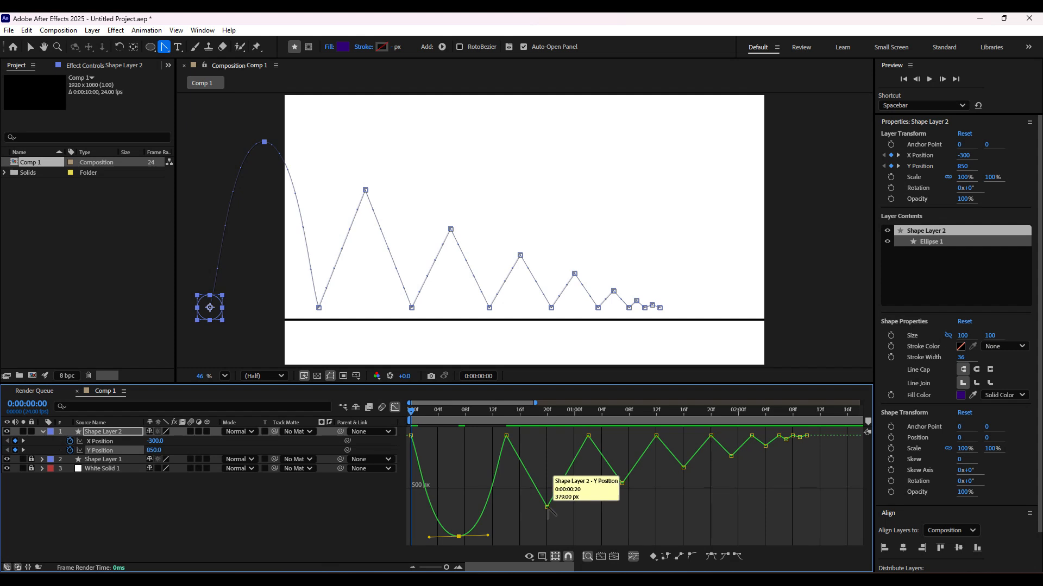
{"action": "left_click_drag", "start_coordinate": [547, 508], "coordinate": [565, 507]}
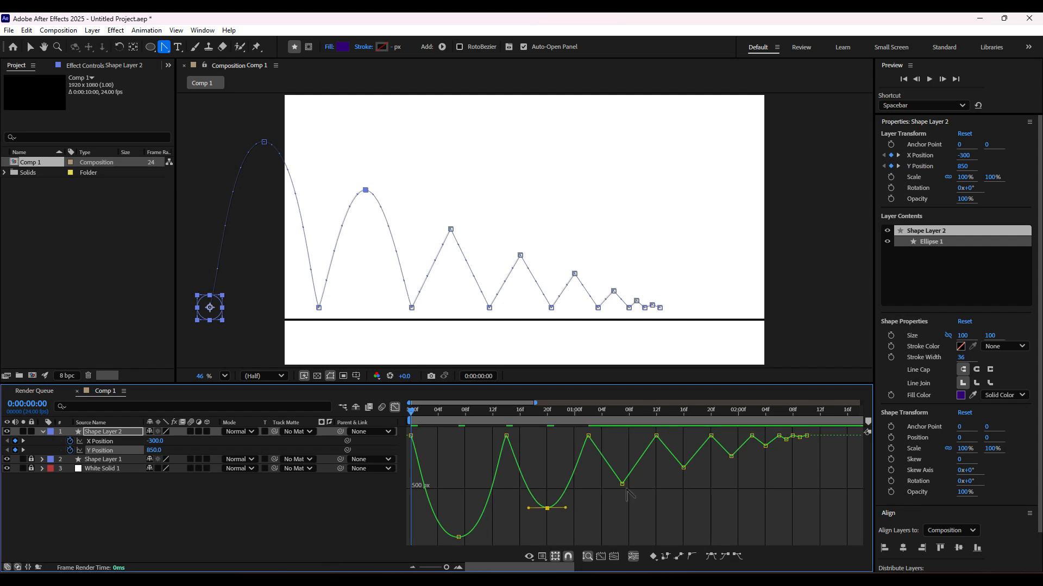
{"action": "left_click", "coordinate": [622, 484], "text": "ctrl"}
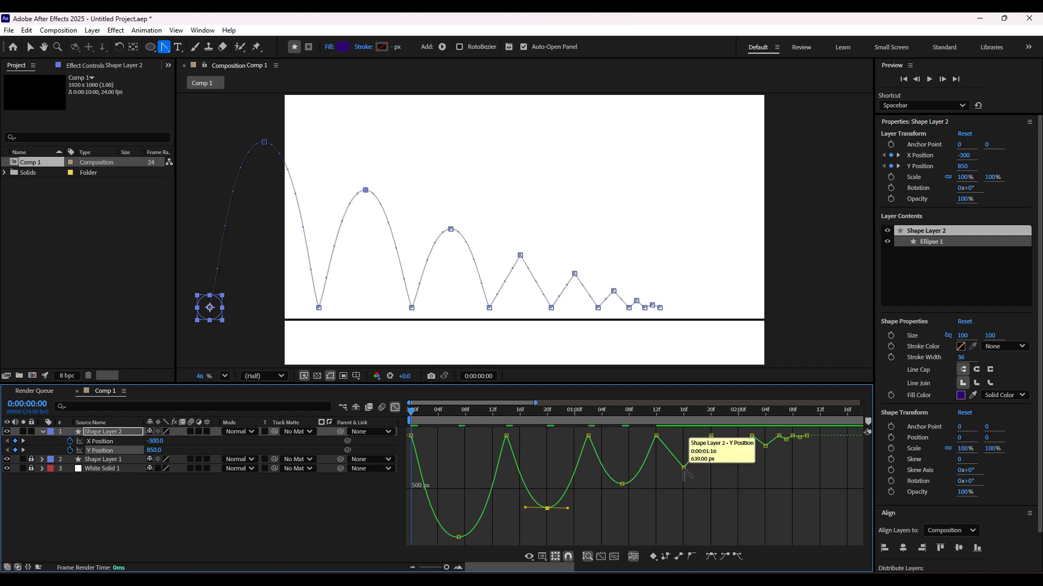
{"action": "left_click", "coordinate": [683, 468], "text": "ctrl"}
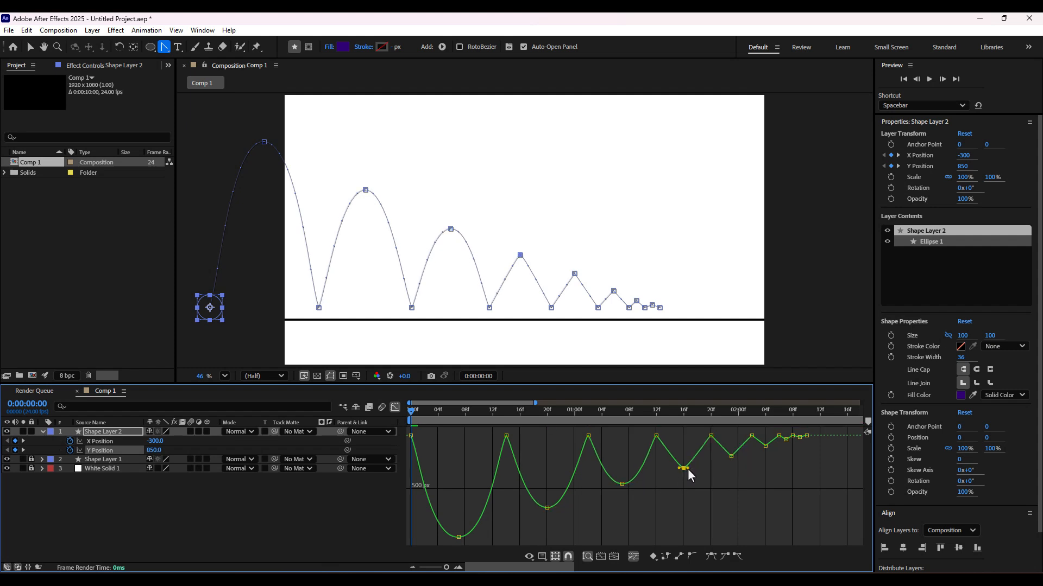
{"action": "left_click_drag", "start_coordinate": [696, 467], "coordinate": [698, 467]}
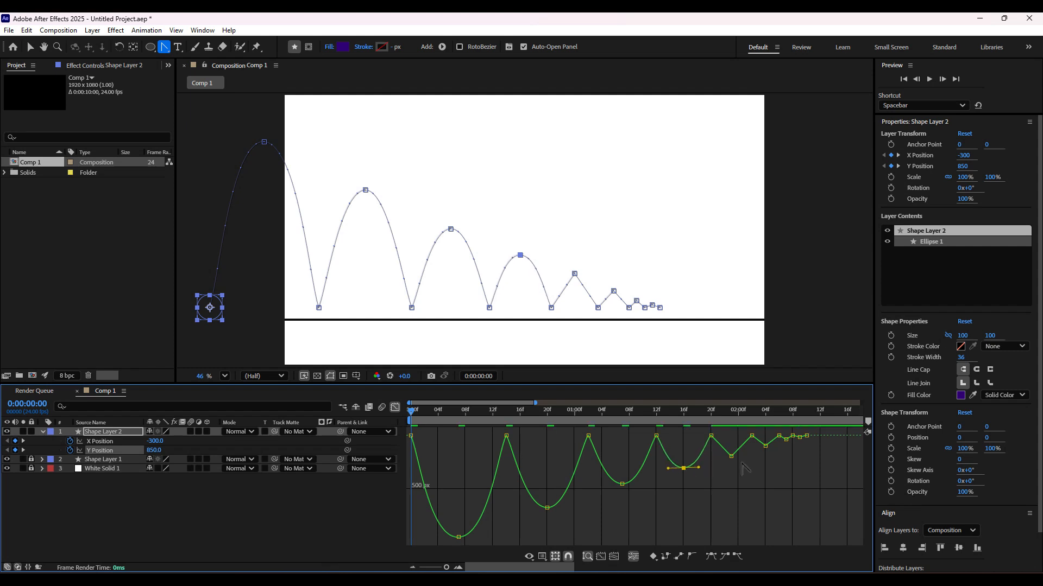
Smooth the four remaining bounce peaks of the Y Position curve, from 0:00:01:23 through 0:00:02:09
{"action": "left_click", "coordinate": [731, 458]}
{"action": "left_click_drag", "start_coordinate": [740, 458], "coordinate": [744, 457]}
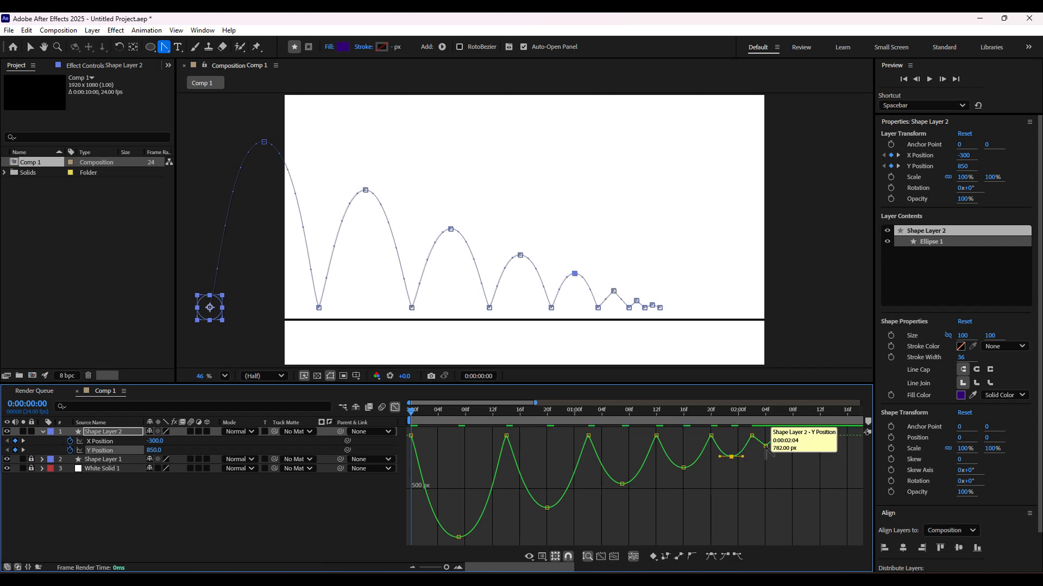
{"action": "left_click", "coordinate": [767, 447]}
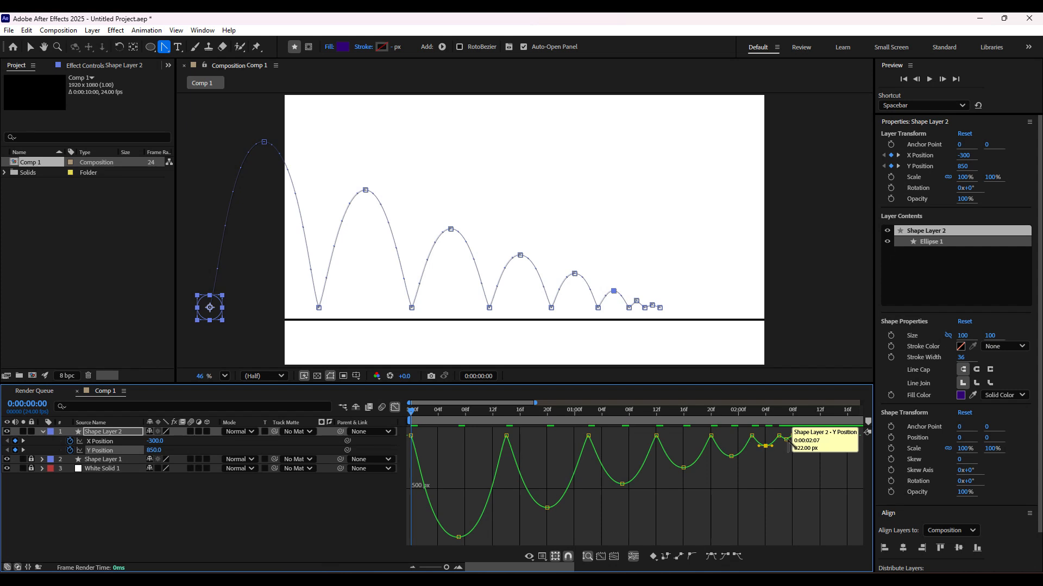
{"action": "left_click", "coordinate": [787, 440]}
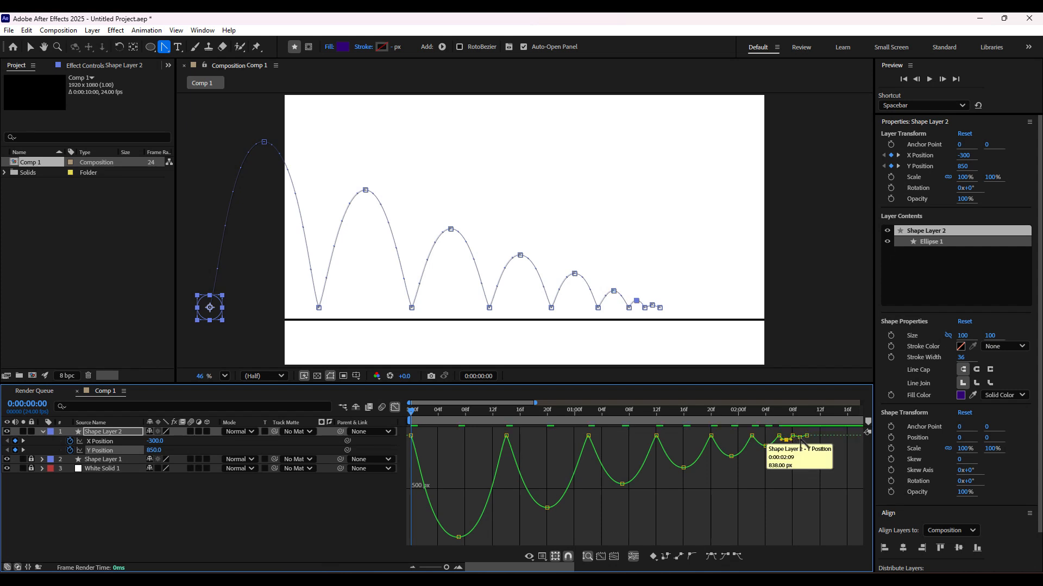
{"action": "left_click", "coordinate": [800, 438]}
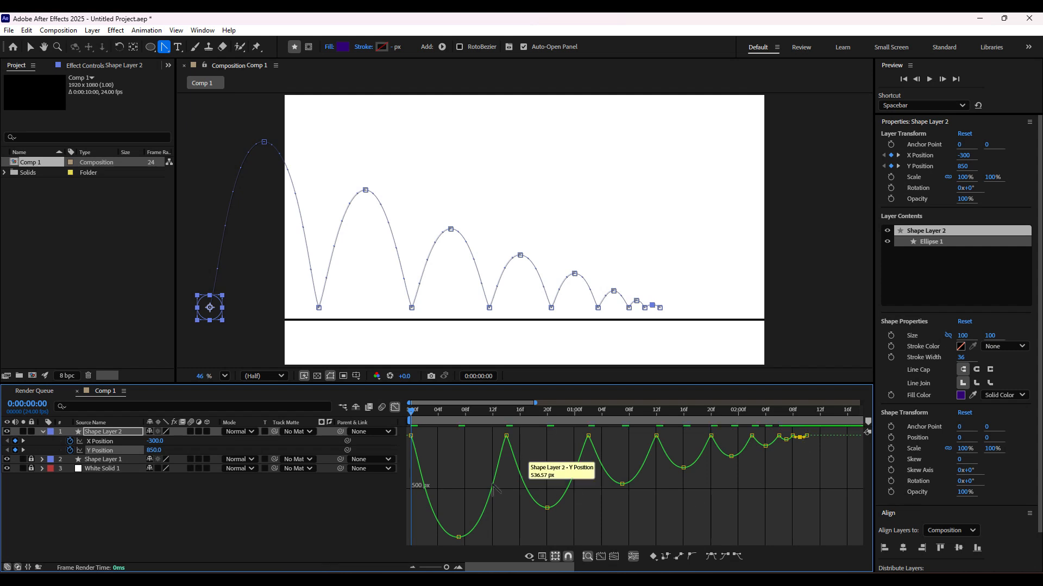
Return to the layer bar view and extend the work area's end to about 0:00:02:23
{"action": "key", "text": "space"}
{"action": "left_click", "coordinate": [395, 407]}
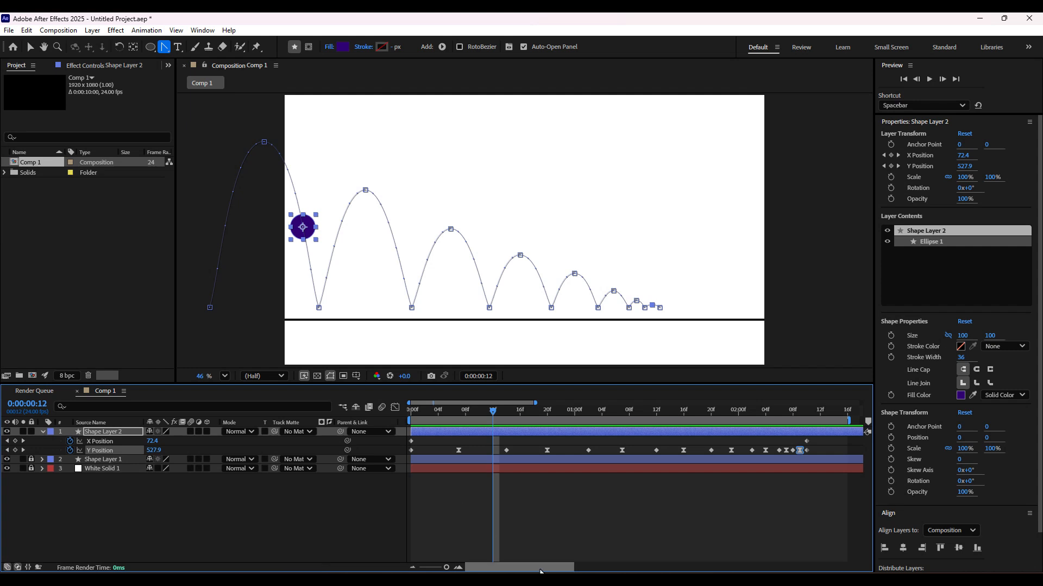
{"action": "left_click_drag", "start_coordinate": [539, 568], "coordinate": [577, 571]}
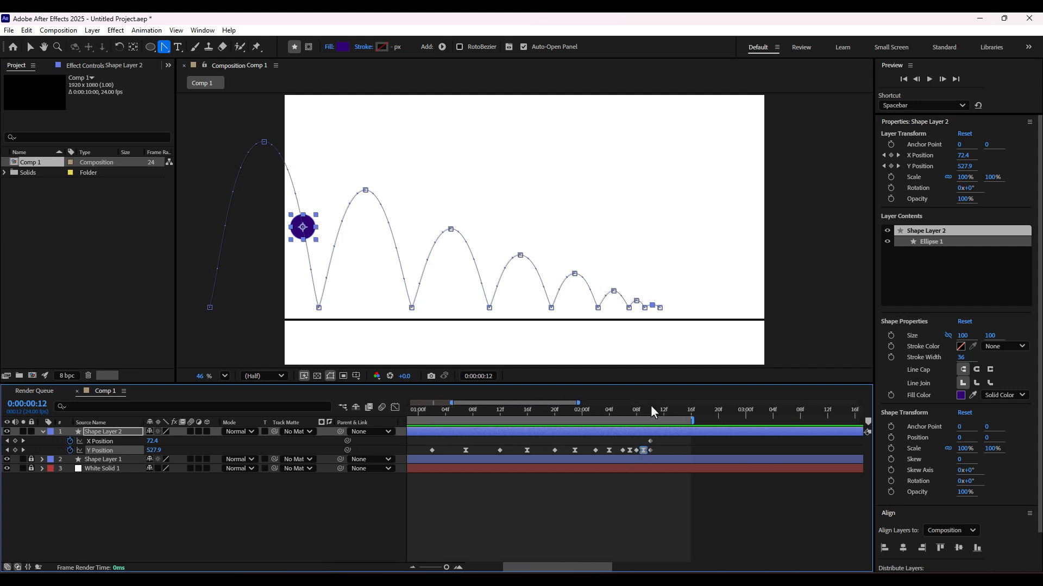
{"action": "left_click", "coordinate": [651, 414]}
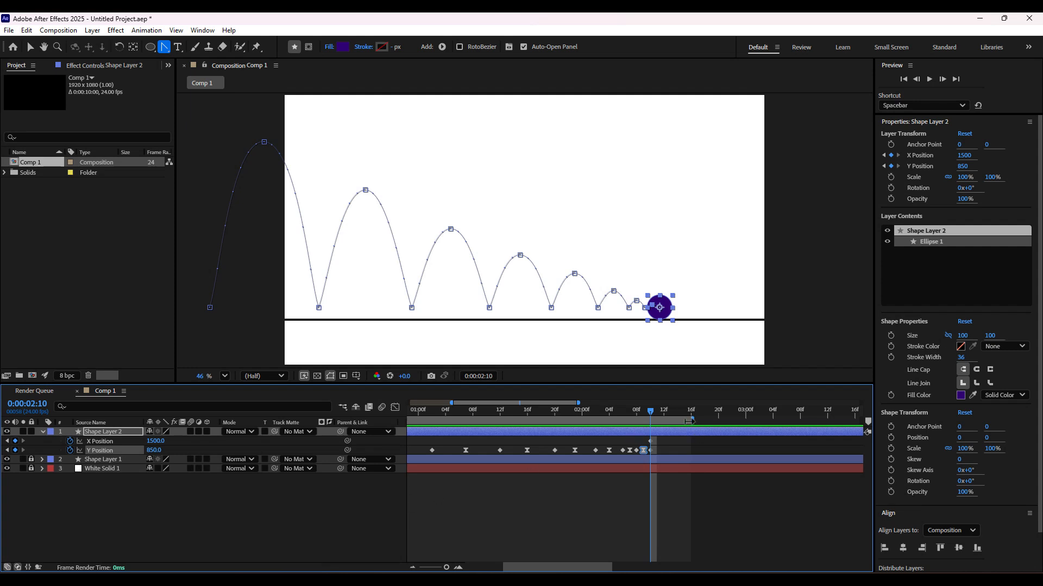
{"action": "left_click_drag", "start_coordinate": [692, 421], "coordinate": [719, 421]}
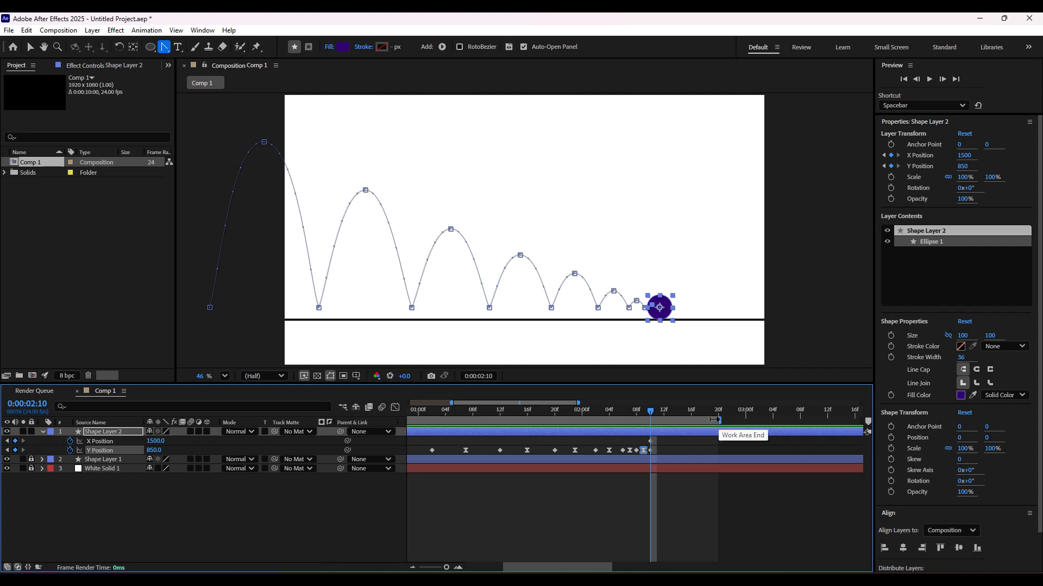
{"action": "left_click_drag", "start_coordinate": [718, 421], "coordinate": [740, 420]}
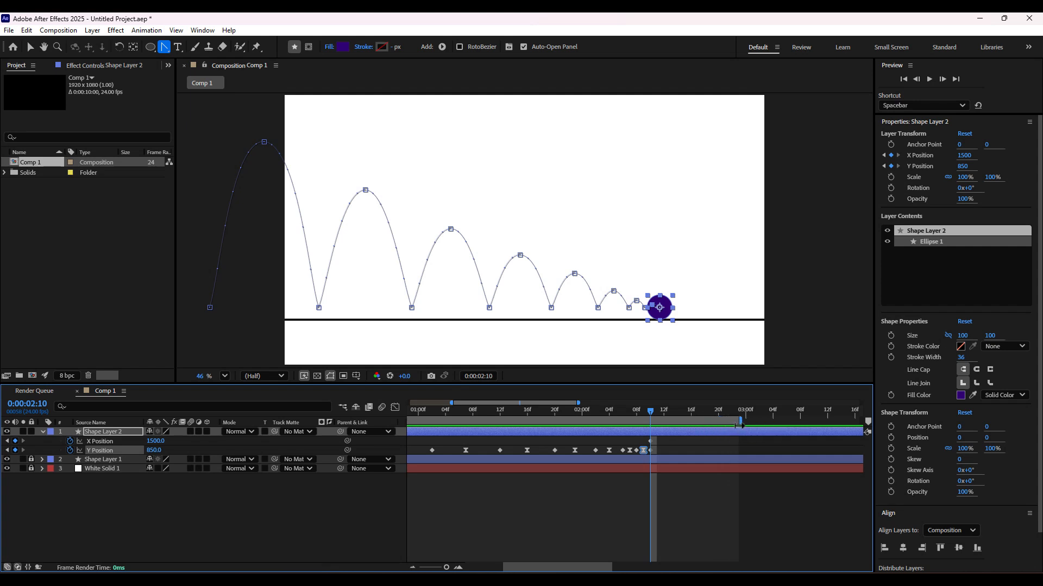
Keyframe the ball's final roll along the ground with its X Position at 1685 at 0:00:02:20
{"action": "left_click", "coordinate": [712, 411]}
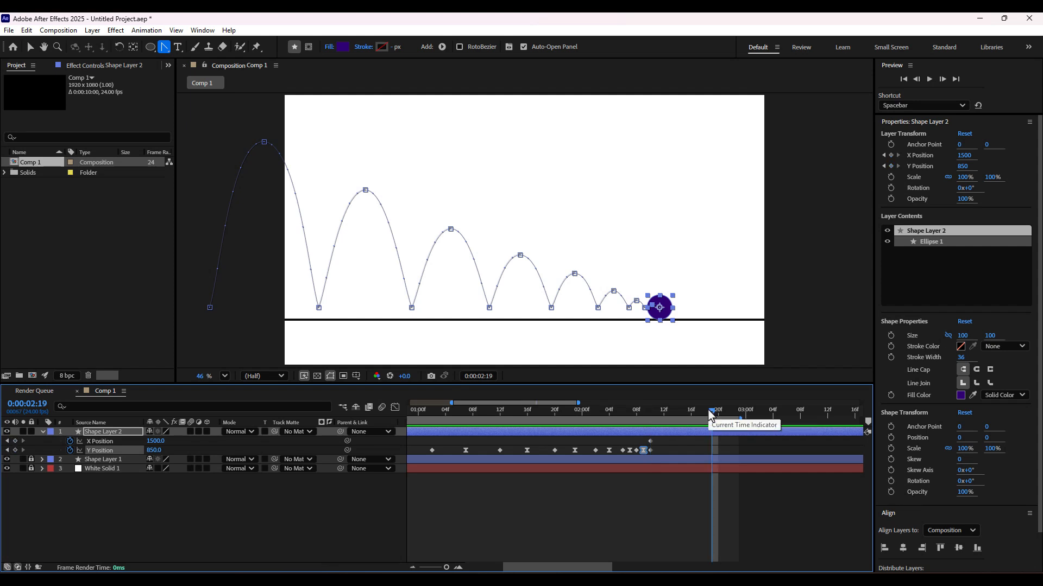
{"action": "left_click_drag", "start_coordinate": [714, 417], "coordinate": [721, 417]}
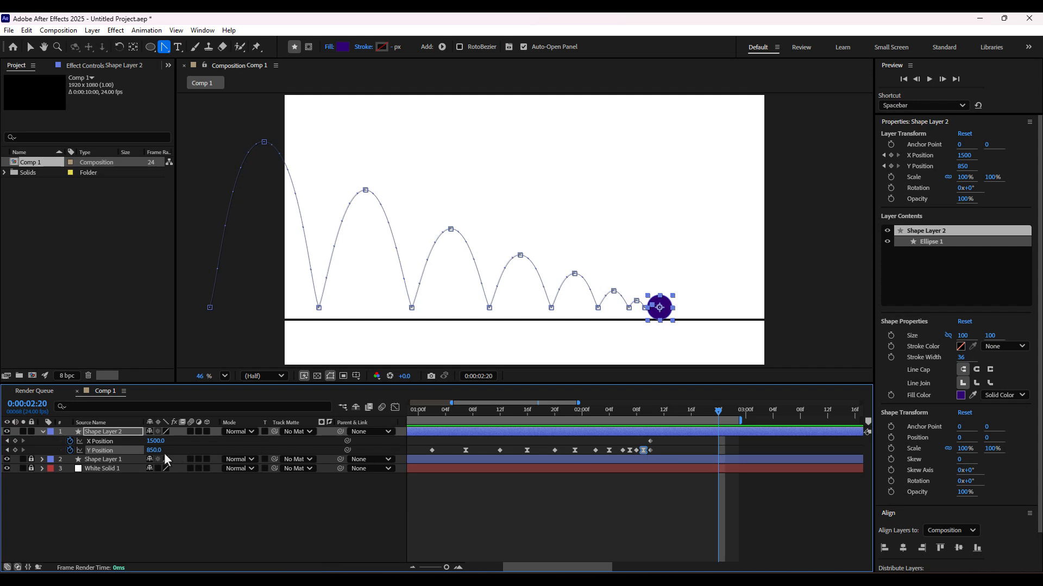
{"action": "left_click_drag", "start_coordinate": [152, 443], "coordinate": [256, 455]}
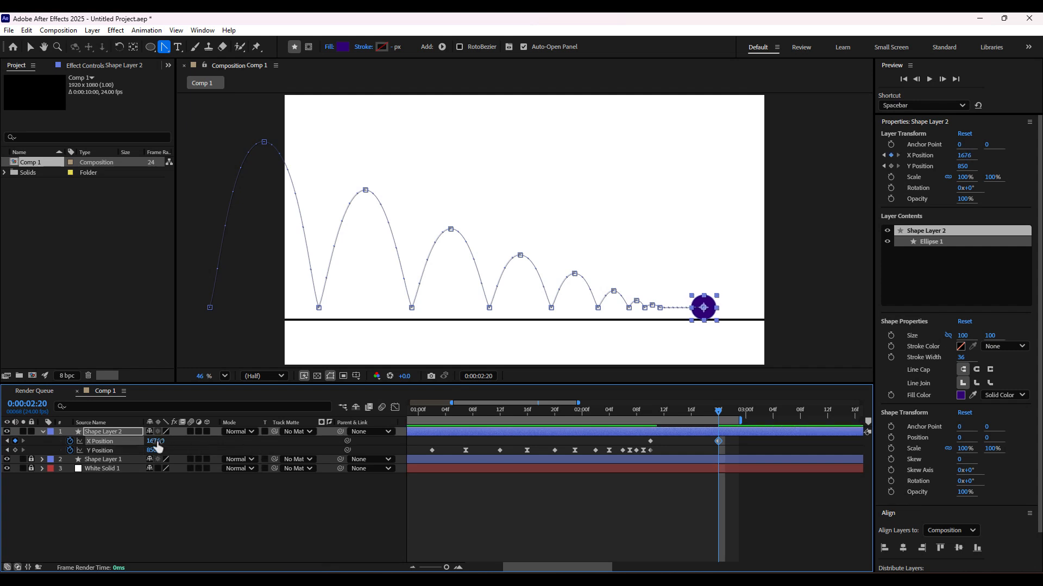
{"action": "left_click_drag", "start_coordinate": [157, 447], "coordinate": [170, 445]}
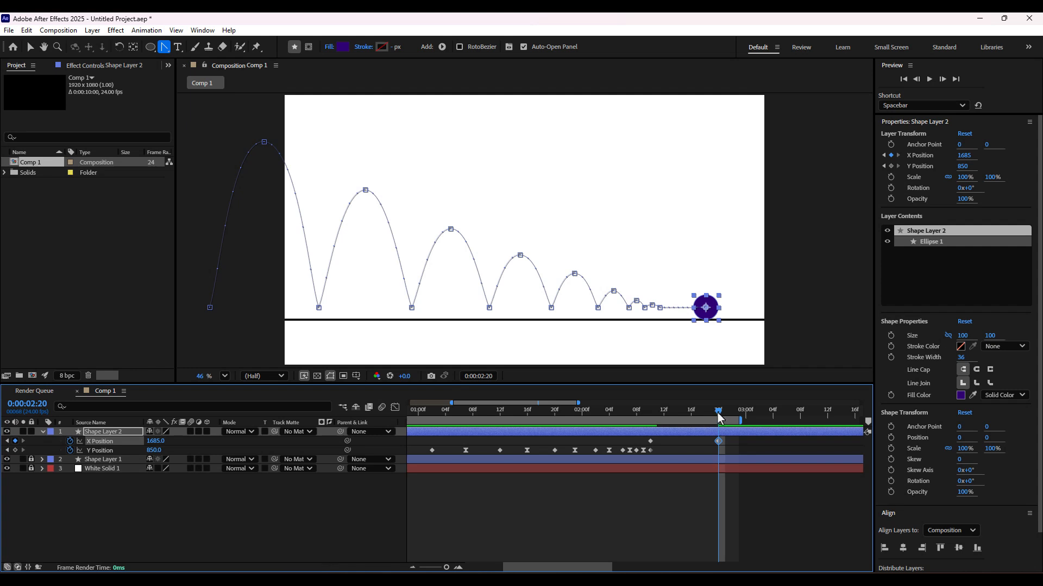
Play back the animation from the first frame to check the bounces and the final roll
{"action": "left_click_drag", "start_coordinate": [718, 418], "coordinate": [408, 424]}
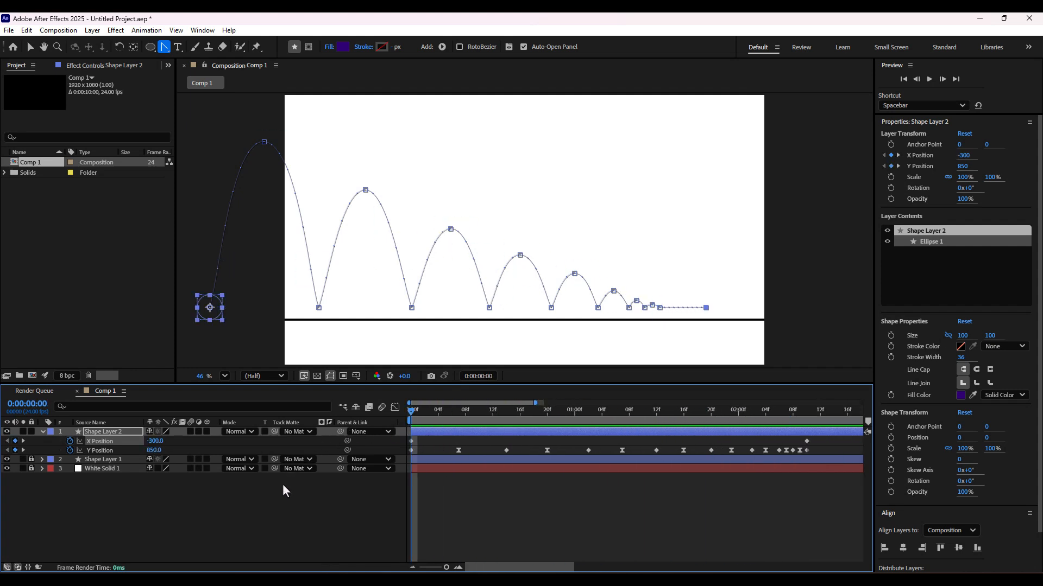
{"action": "key", "text": "space"}
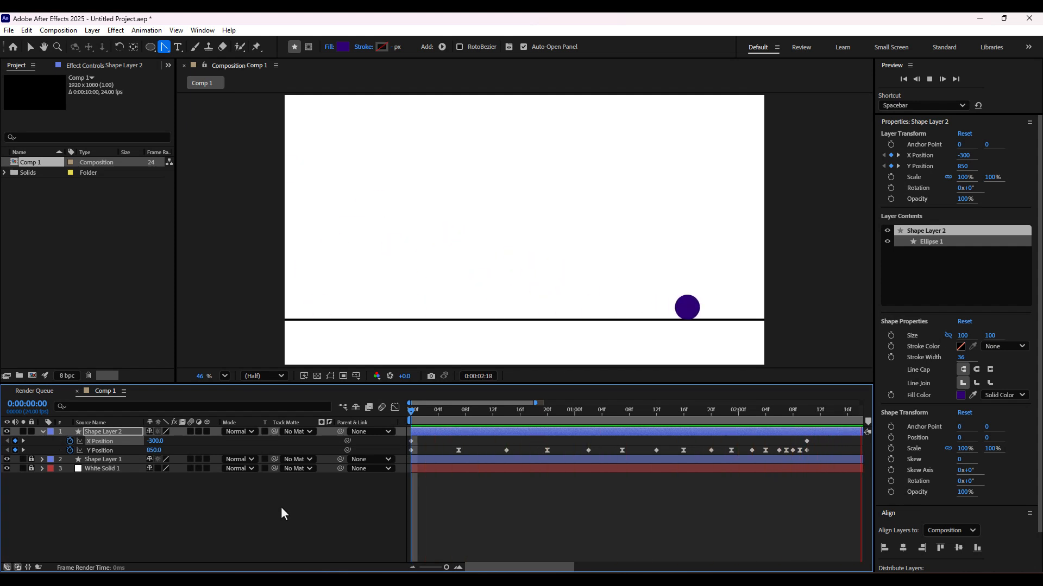
{"action": "key", "text": "space"}
In the Graph Editor, ease the X Position curve into its last keyframe with a long horizontal handle, and play back the animation from the start
{"action": "left_click_drag", "start_coordinate": [548, 568], "coordinate": [592, 570]}
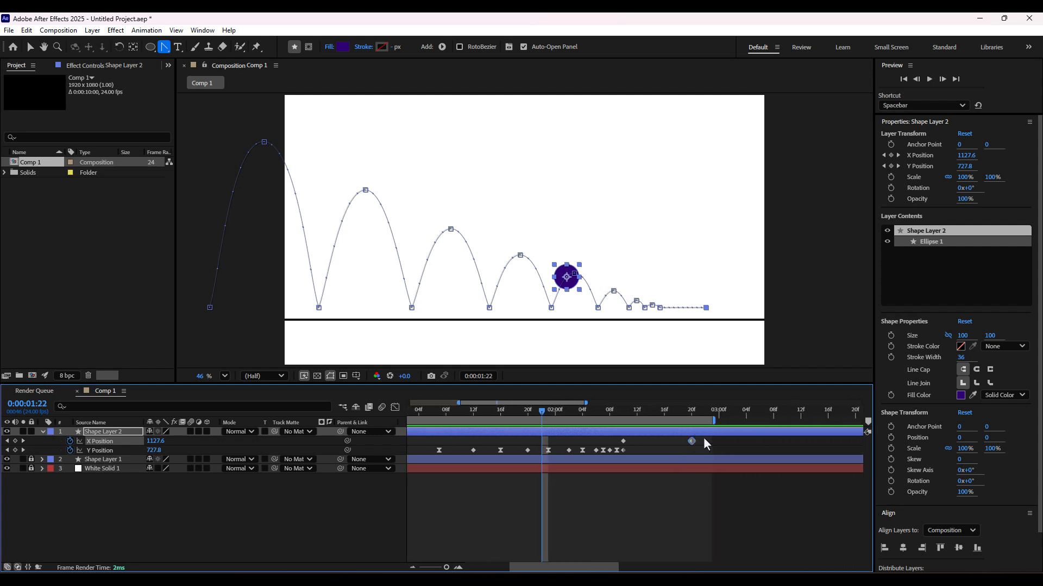
{"action": "left_click_drag", "start_coordinate": [702, 437], "coordinate": [621, 442]}
{"action": "left_click", "coordinate": [395, 407]}
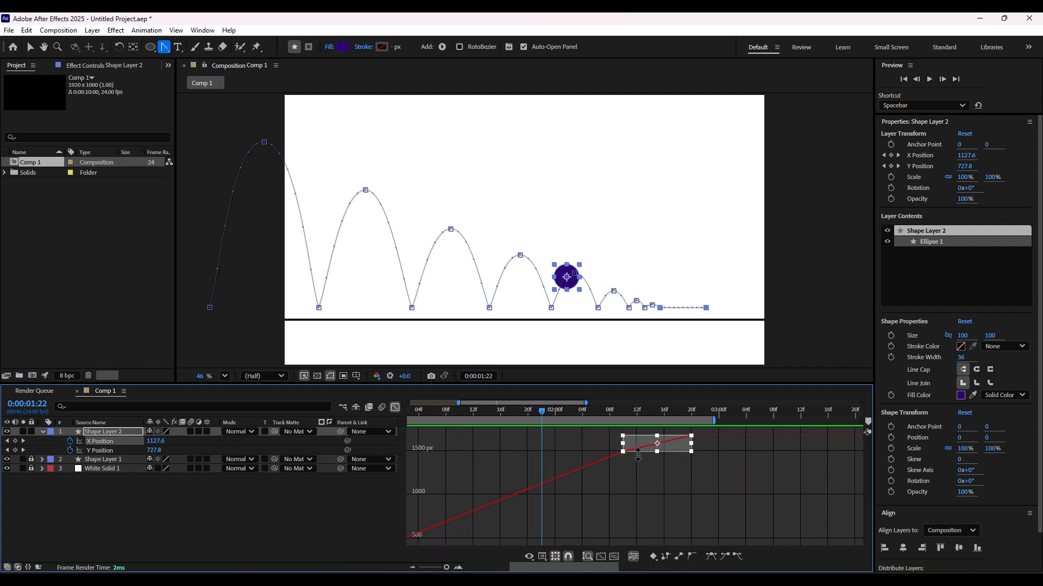
{"action": "left_click", "coordinate": [690, 437]}
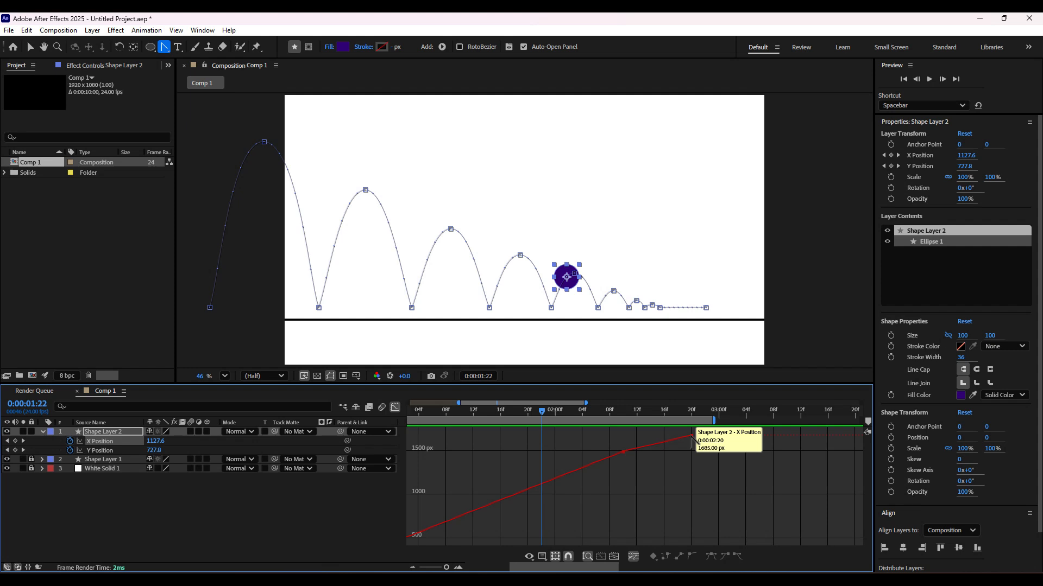
{"action": "left_click_drag", "start_coordinate": [691, 438], "coordinate": [661, 435]}
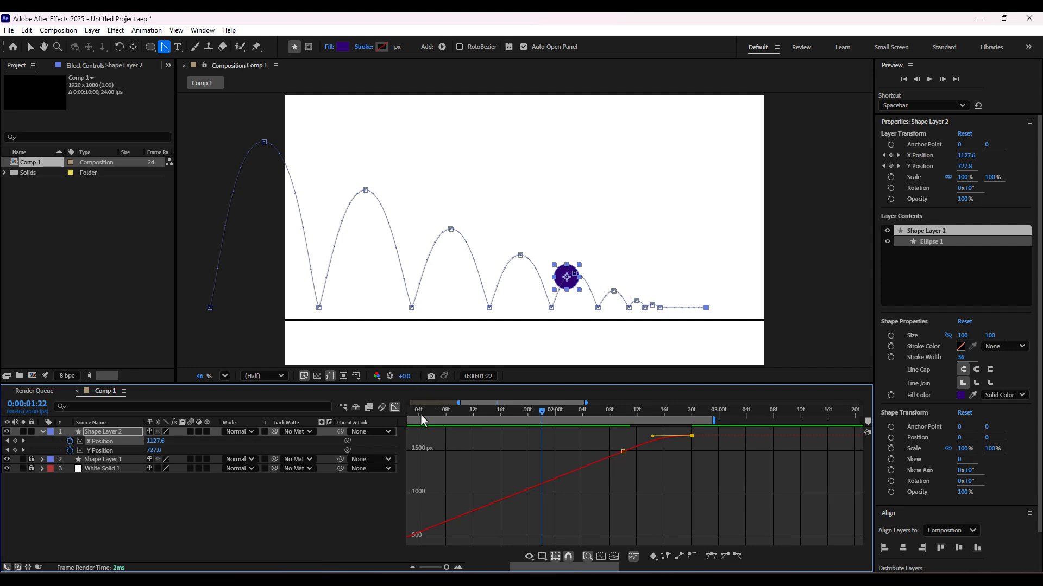
{"action": "left_click_drag", "start_coordinate": [421, 412], "coordinate": [400, 412]}
{"action": "key", "text": "space"}
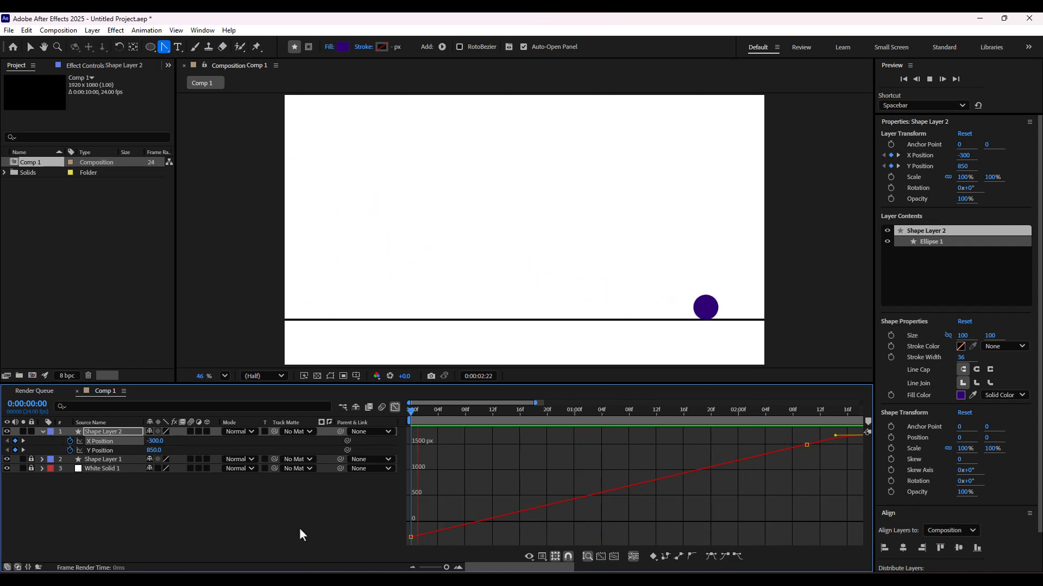
Return to the layer bar view, reveal the ball layer's Scale property and play back the bounces
{"action": "key", "text": "space"}
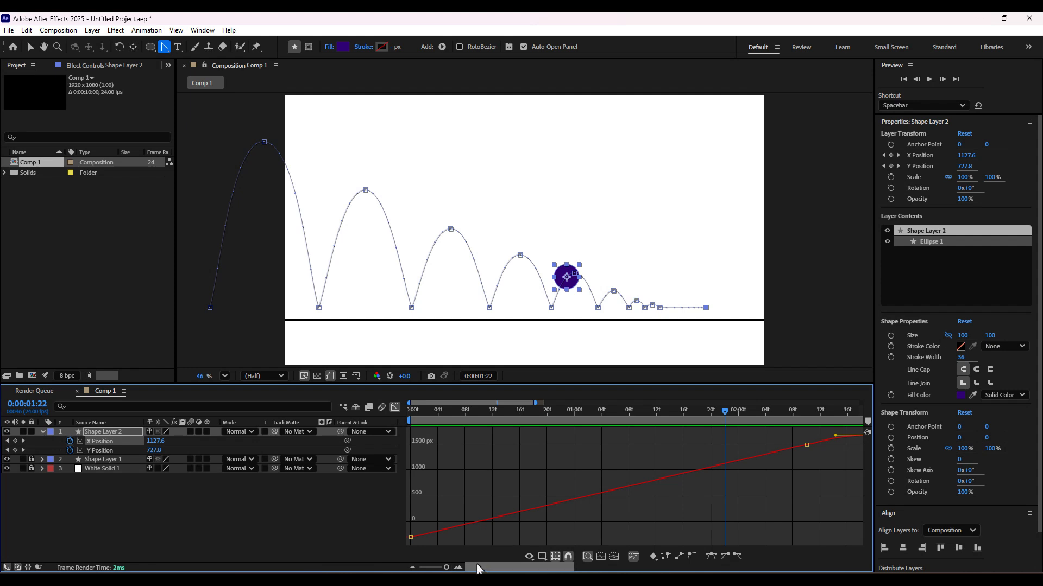
{"action": "left_click", "coordinate": [395, 407]}
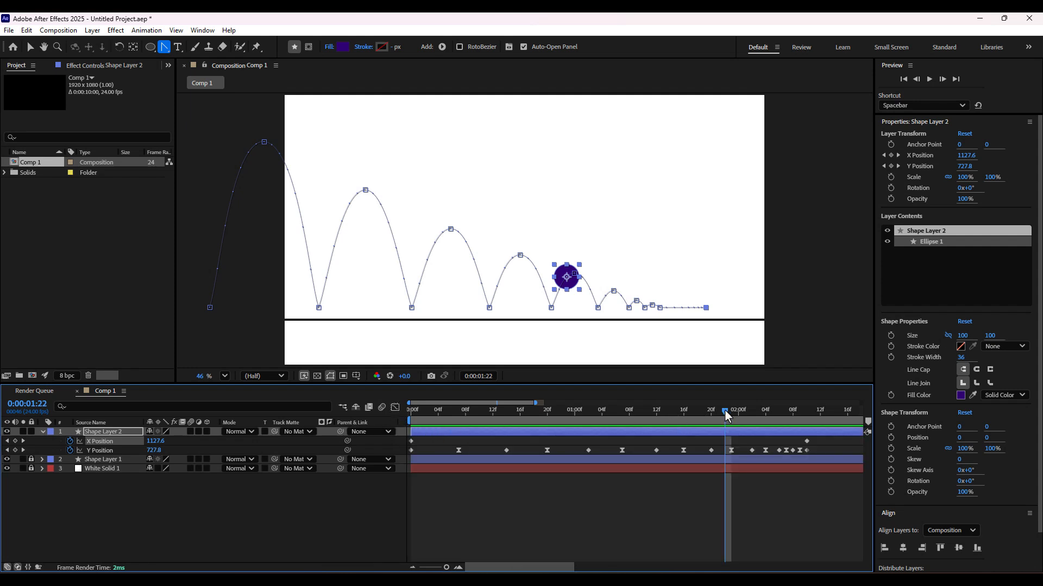
{"action": "left_click_drag", "start_coordinate": [724, 410], "coordinate": [492, 483]}
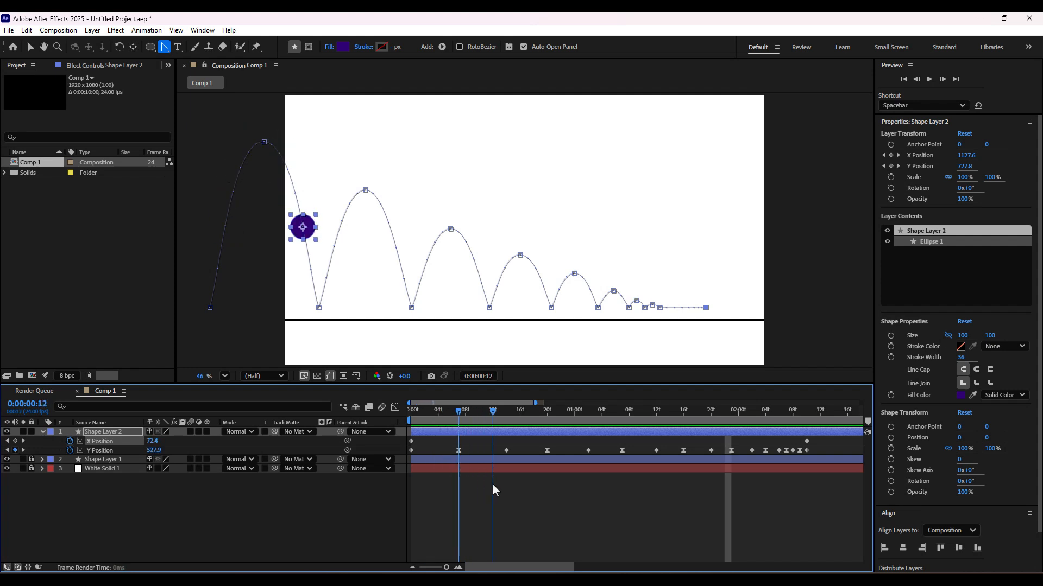
{"action": "left_click", "coordinate": [120, 432]}
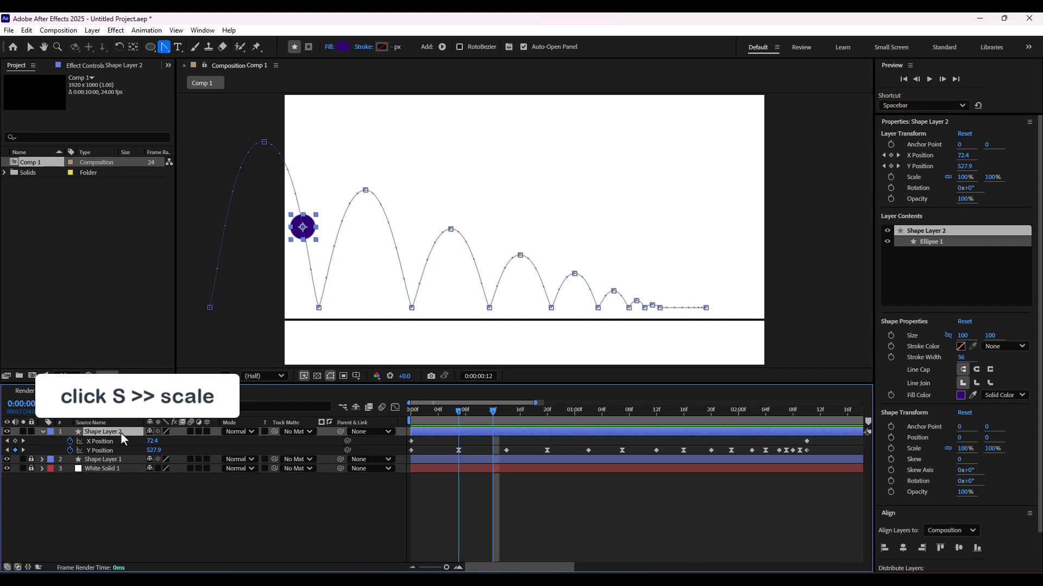
{"action": "key", "text": "s"}
{"action": "key", "text": "space"}
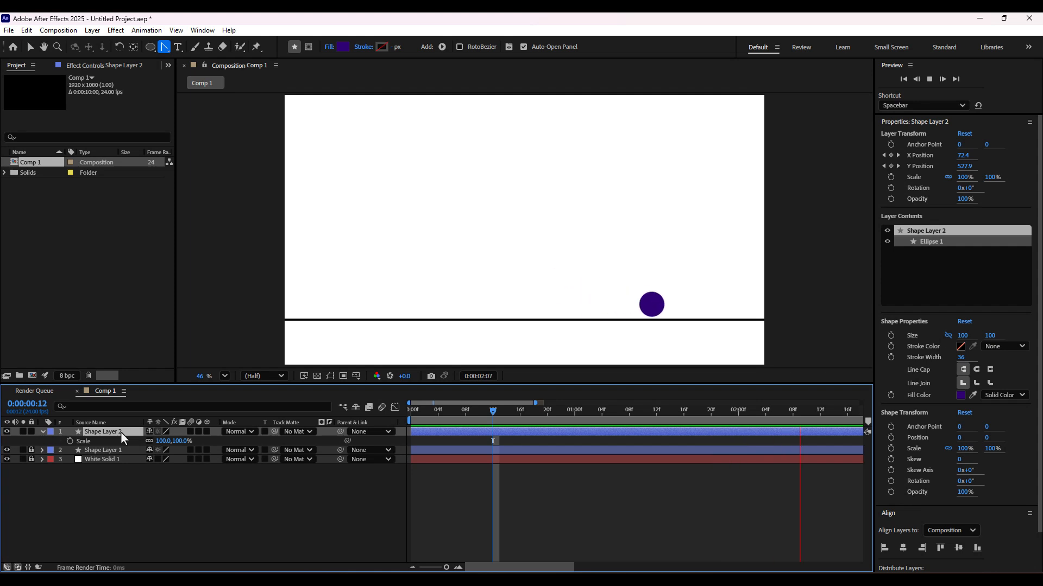
{"action": "key", "text": "space"}
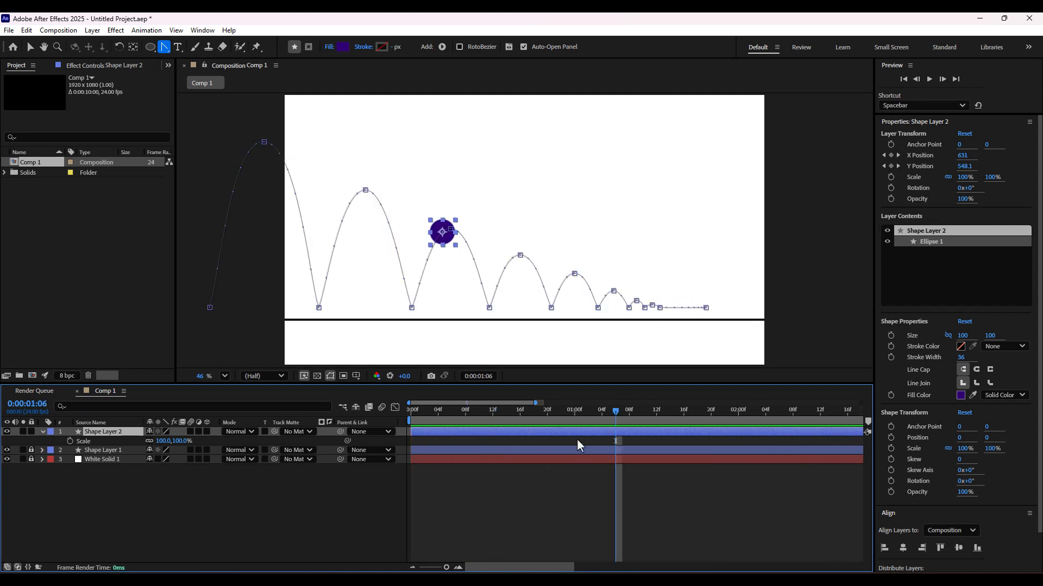
Keyframe the ball's Scale at 100%, 100% at 0:00:00:12 and stretch it to 85%, 100% at 0:00:00:13
{"action": "left_click_drag", "start_coordinate": [617, 412], "coordinate": [489, 440]}
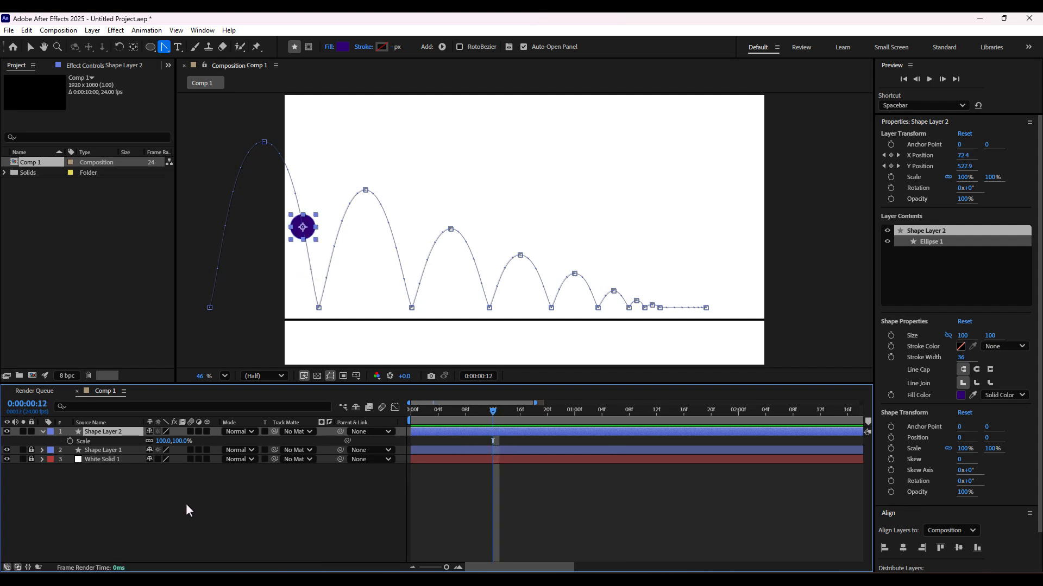
{"action": "left_click", "coordinate": [69, 442]}
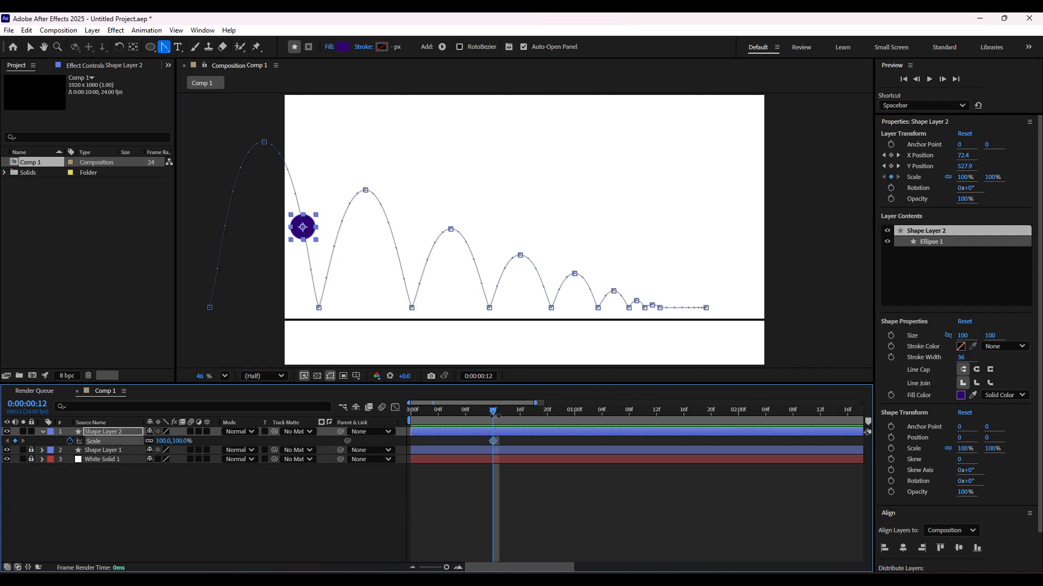
{"action": "left_click", "coordinate": [497, 415]}
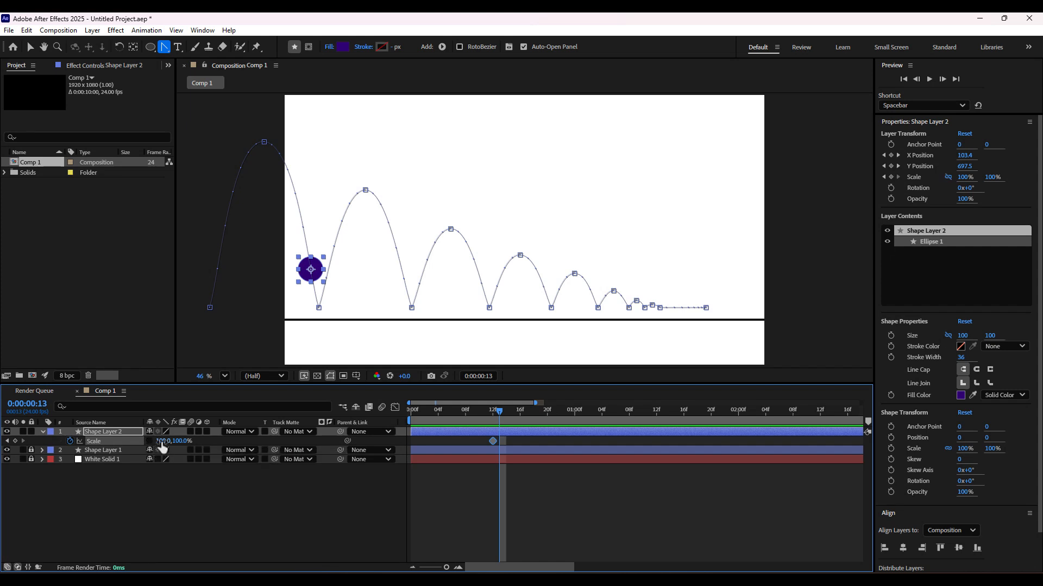
{"action": "left_click_drag", "start_coordinate": [161, 445], "coordinate": [154, 441]}
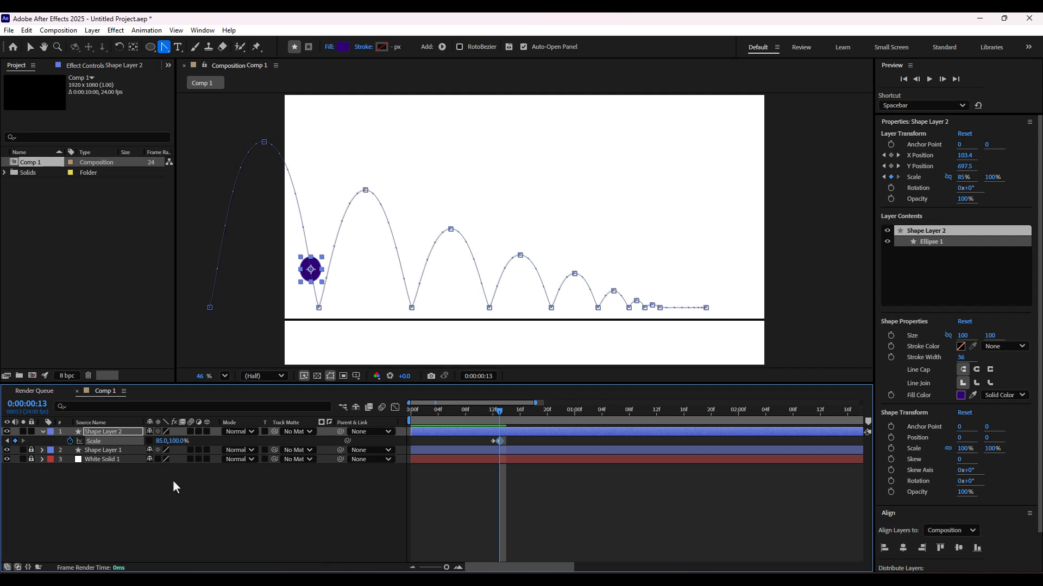
Add the ball's Rotation alongside Scale and keyframe it at 0° at 0:00:00:12 and -9° at 0:00:00:13
{"action": "left_click", "coordinate": [118, 432]}
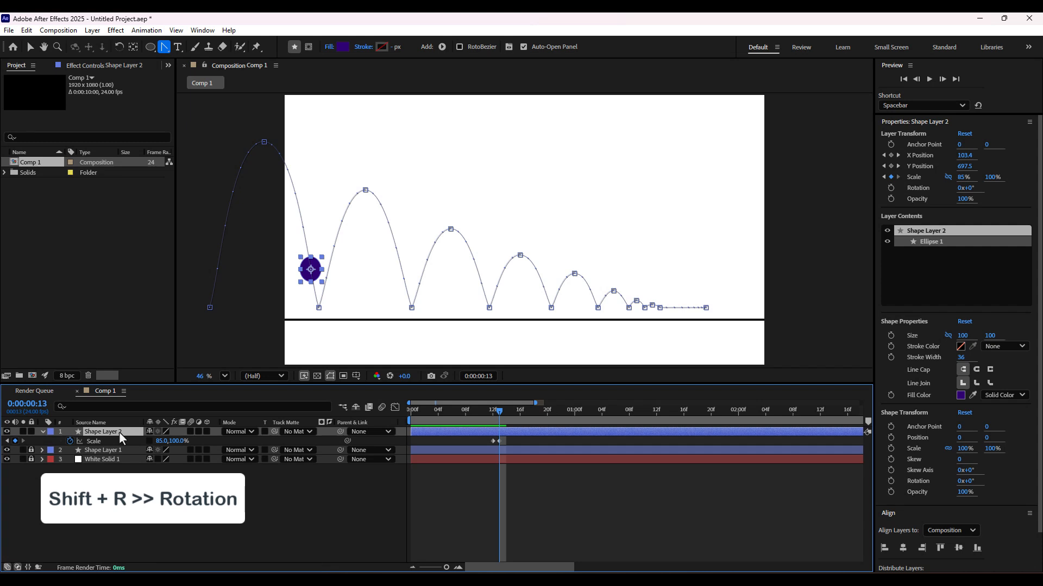
{"action": "key", "text": "shift+r"}
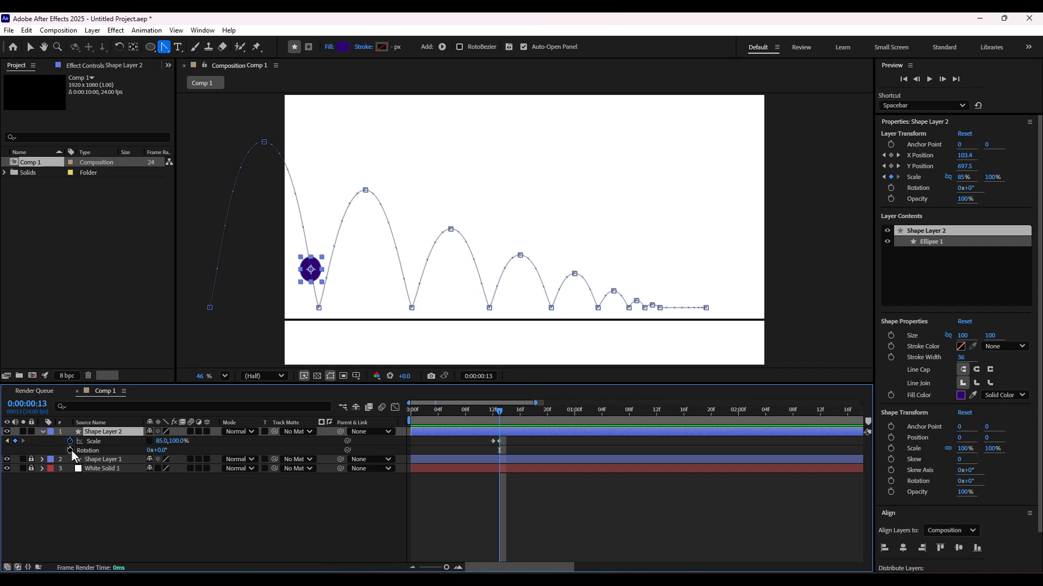
{"action": "left_click_drag", "start_coordinate": [501, 416], "coordinate": [493, 416]}
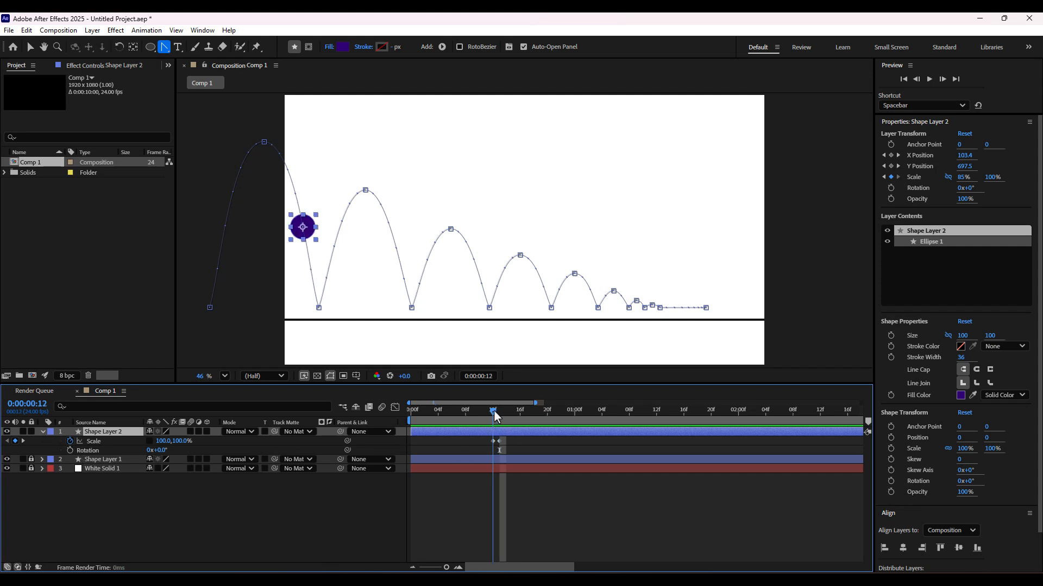
{"action": "left_click", "coordinate": [70, 450]}
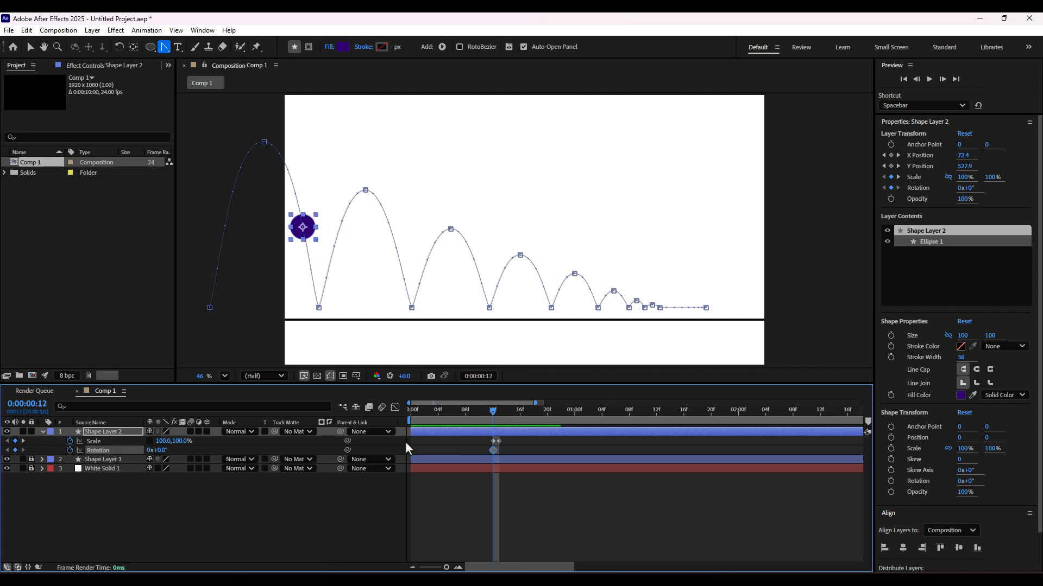
{"action": "left_click_drag", "start_coordinate": [492, 411], "coordinate": [501, 417]}
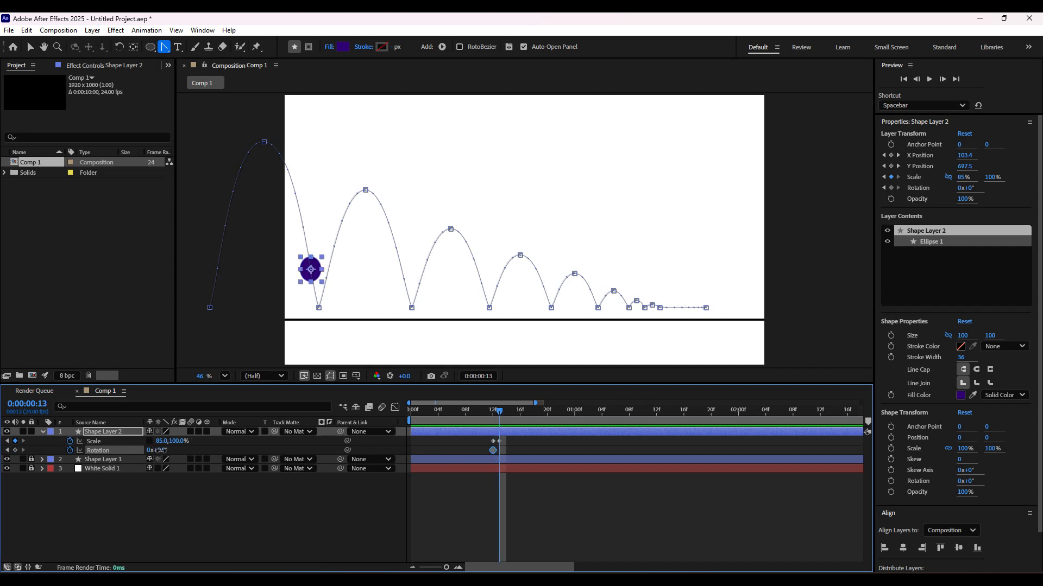
{"action": "left_click_drag", "start_coordinate": [162, 451], "coordinate": [158, 450]}
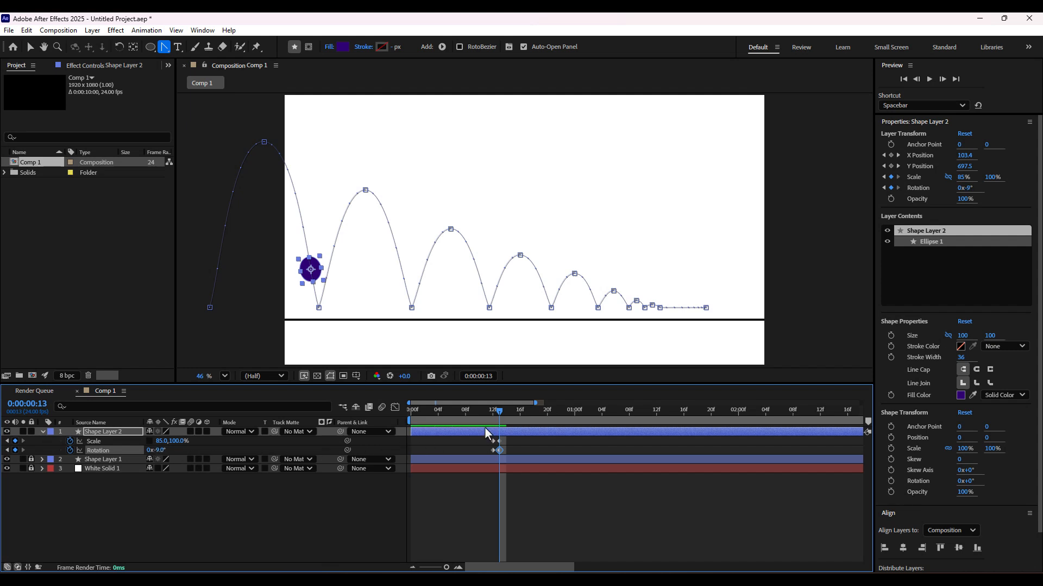
At the first ground contact, 0:00:00:14, keyframe the ball squashed with Scale 100%, 78% and Rotation 0°
{"action": "left_click_drag", "start_coordinate": [500, 418], "coordinate": [504, 418]}
{"action": "left_click", "coordinate": [161, 441]}
{"action": "type", "text": "100"}
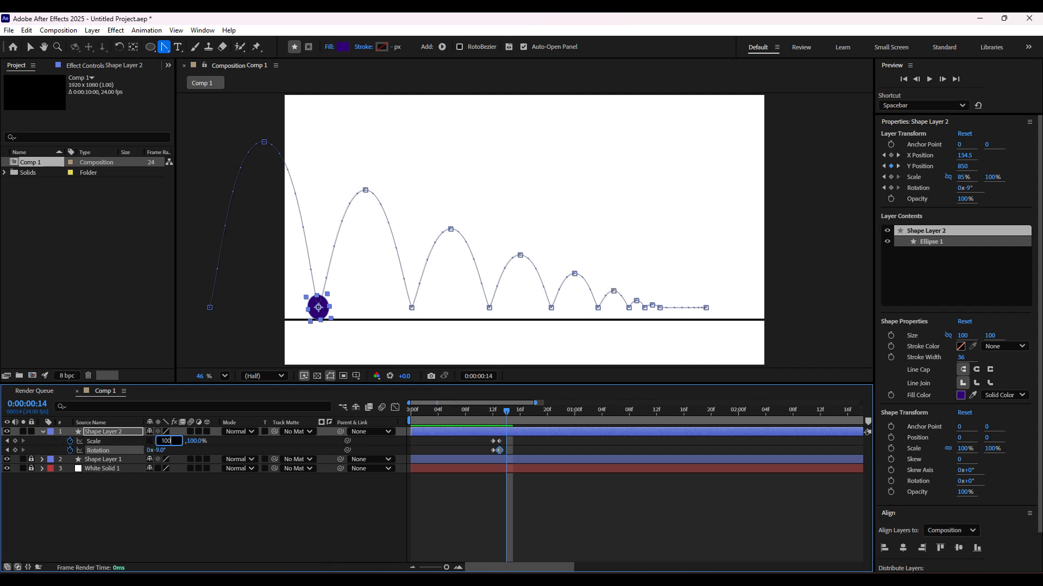
{"action": "key", "text": "Return"}
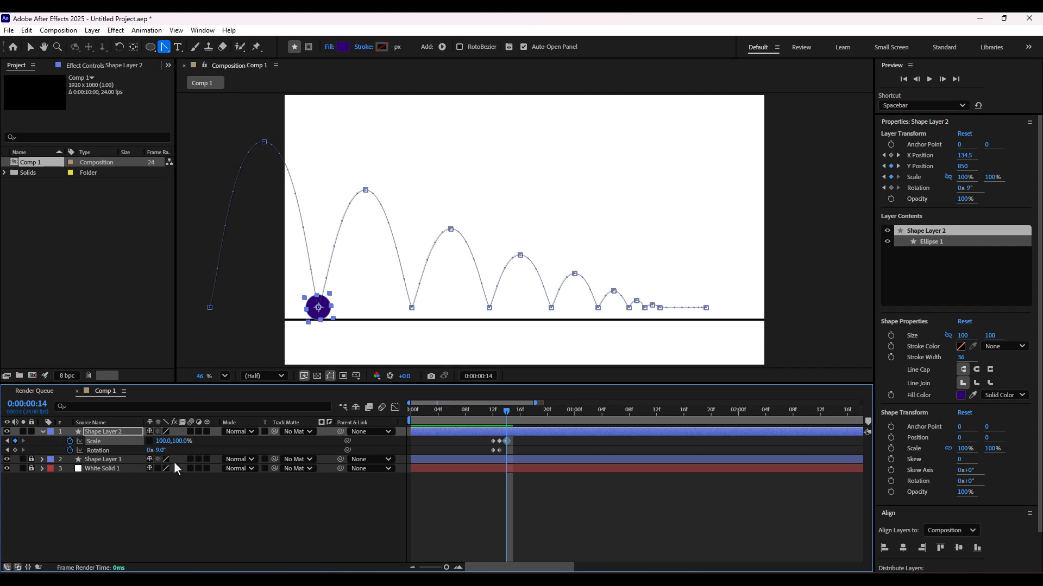
{"action": "left_click_drag", "start_coordinate": [181, 445], "coordinate": [171, 442]}
{"action": "type", "text": "0"}
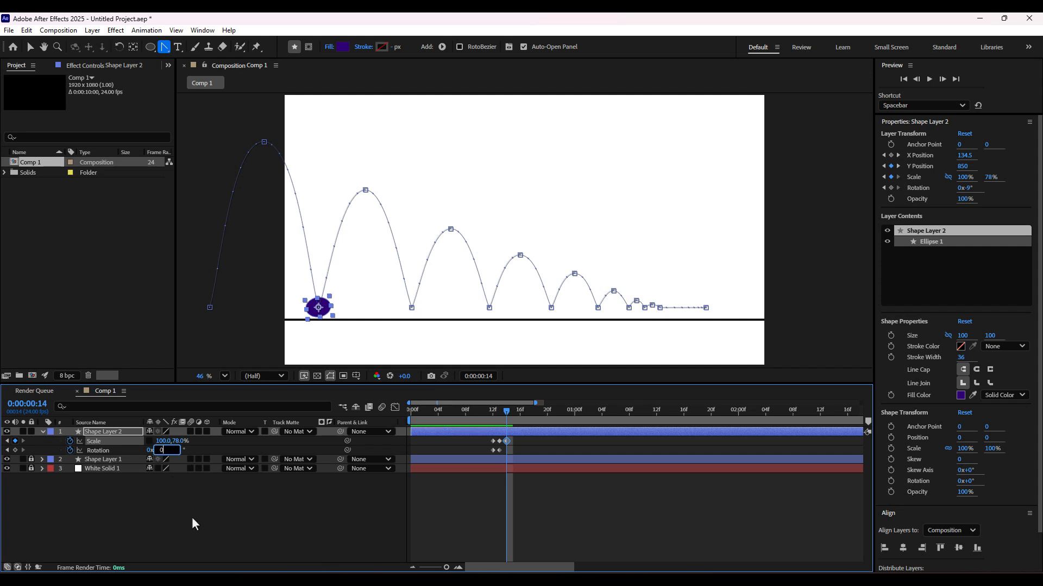
{"action": "key", "text": "Return"}
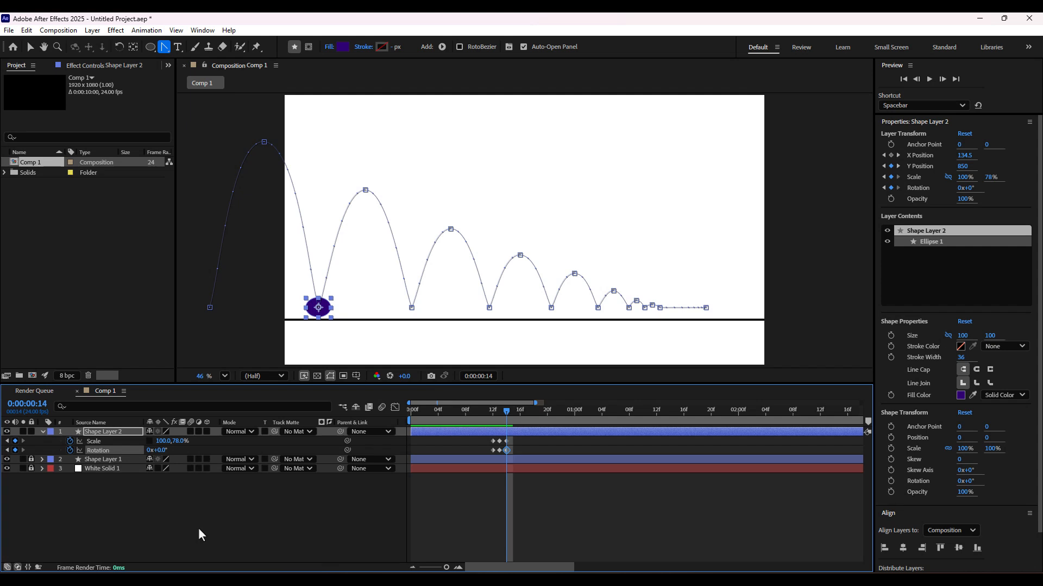
Reveal all the ball's animated properties and lower the squashed ball at 0:00:00:14 to the ground line, with Y Position 858
{"action": "left_click", "coordinate": [114, 432]}
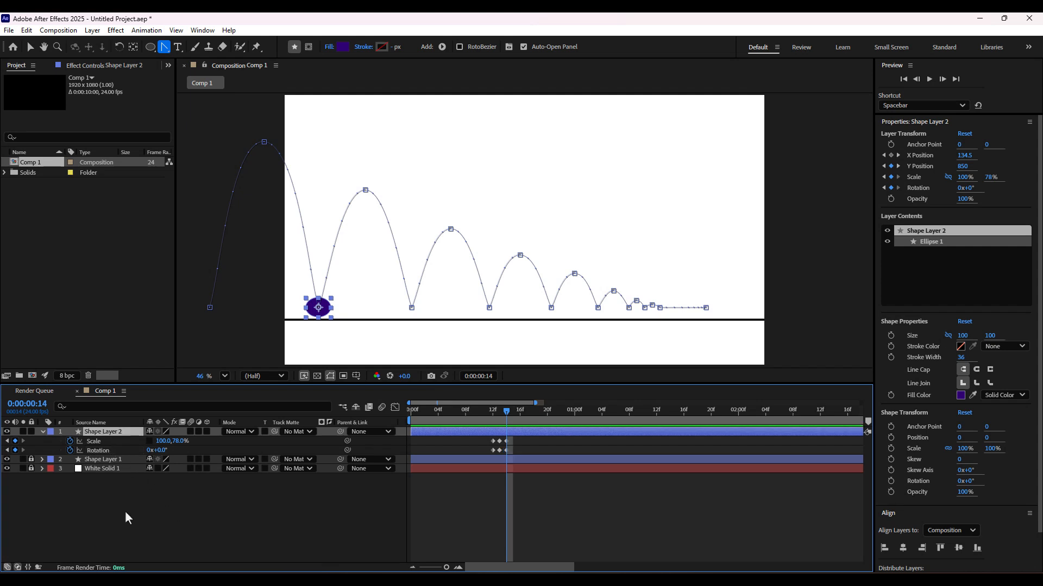
{"action": "key", "text": "u"}
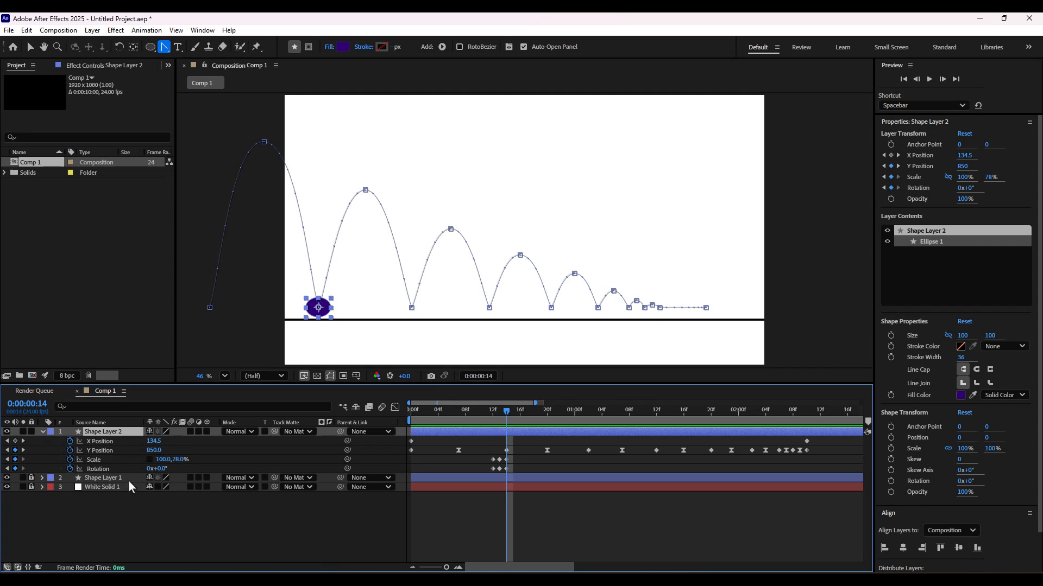
{"action": "left_click", "coordinate": [322, 314]}
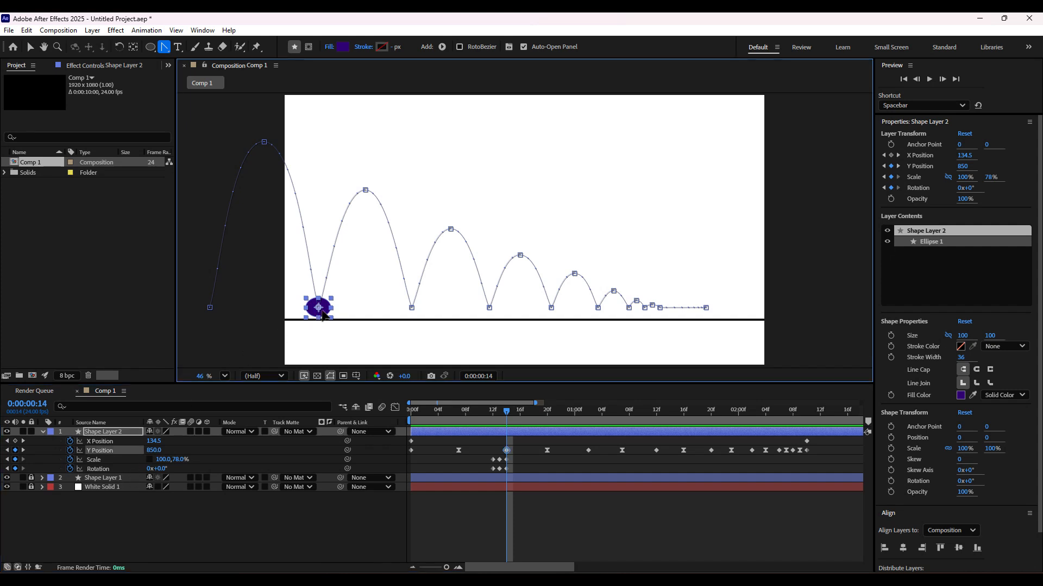
{"action": "key", "text": "Down"}
{"action": "key", "text": "Down"}
{"action": "key", "text": "Down"}
{"action": "key", "text": "Down"}
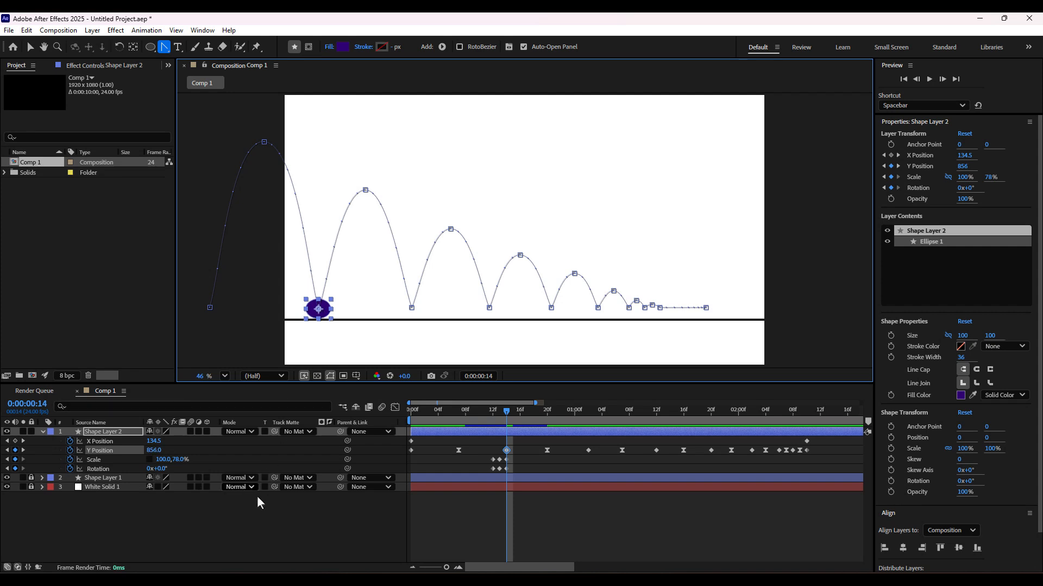
{"action": "left_click", "coordinate": [259, 520]}
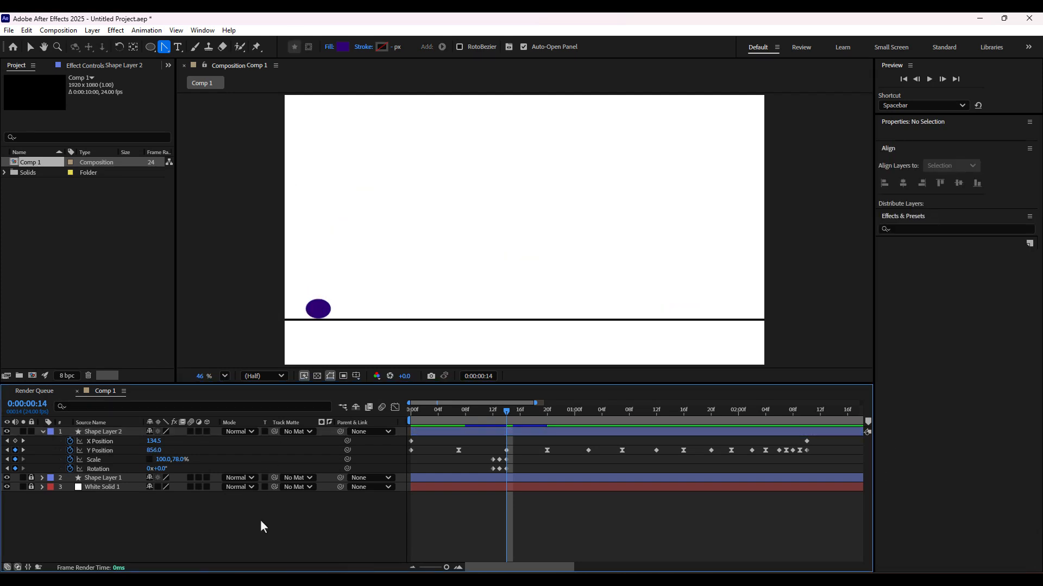
{"action": "left_click", "coordinate": [329, 312]}
{"action": "left_click_drag", "start_coordinate": [330, 312], "coordinate": [329, 314]}
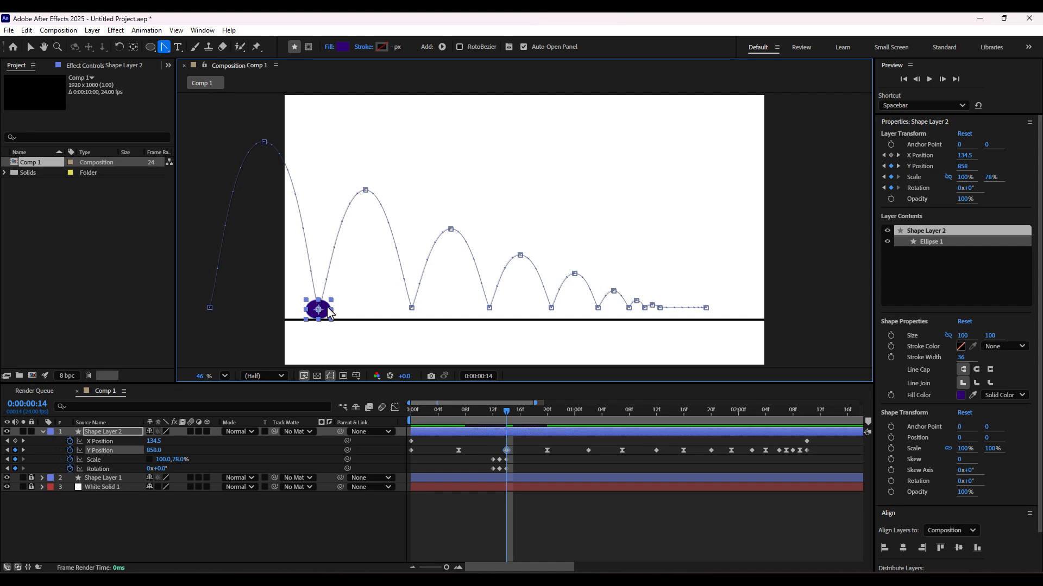
{"action": "left_click", "coordinate": [248, 537]}
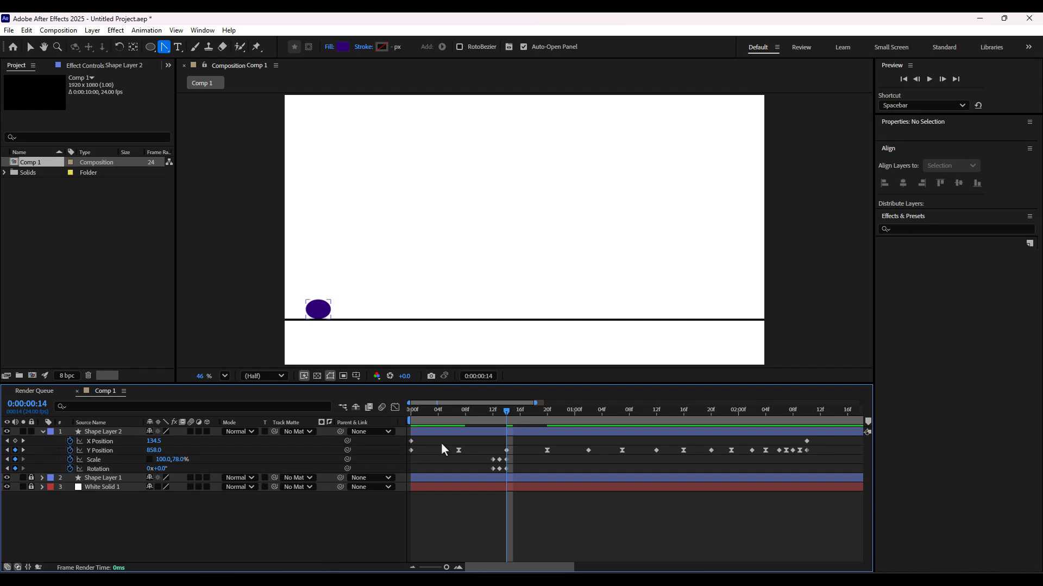
Keyframe the rebound stretch at 0:00:00:15 with the ball's Scale at 81%, 100% and Rotation at 10°
{"action": "left_click_drag", "start_coordinate": [506, 412], "coordinate": [512, 413]}
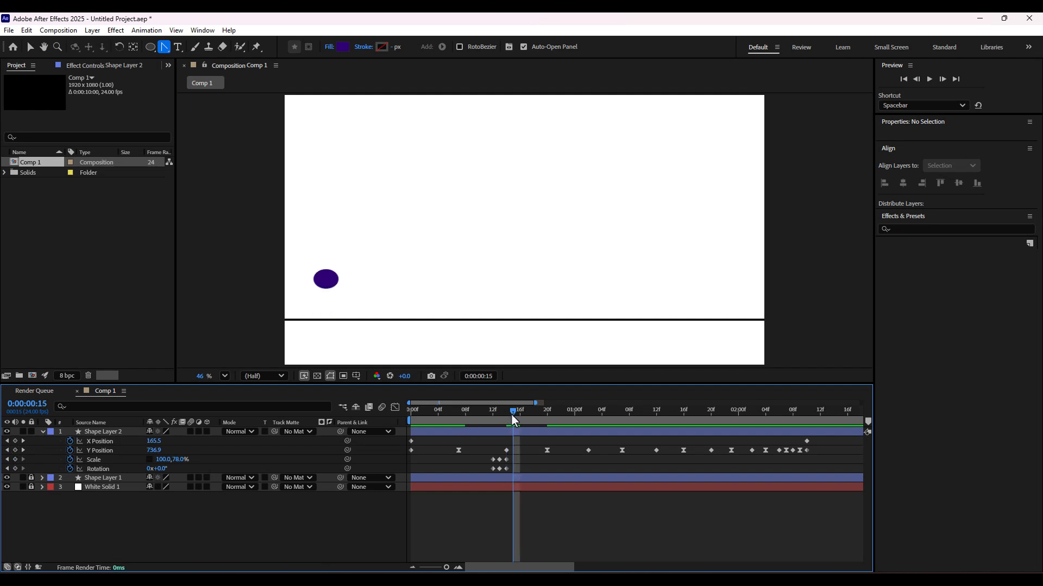
{"action": "left_click", "coordinate": [325, 282]}
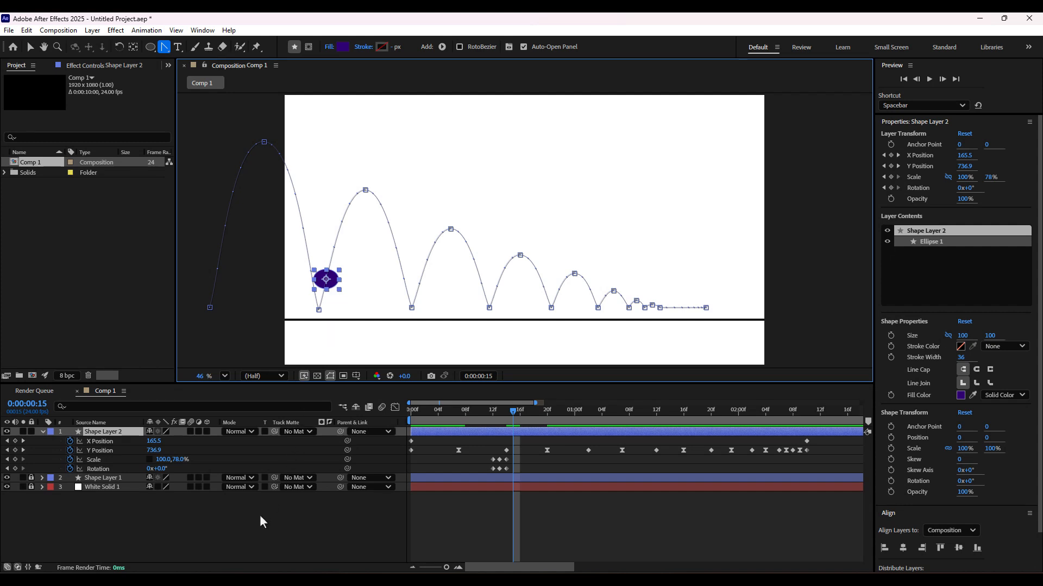
{"action": "left_click", "coordinate": [177, 460]}
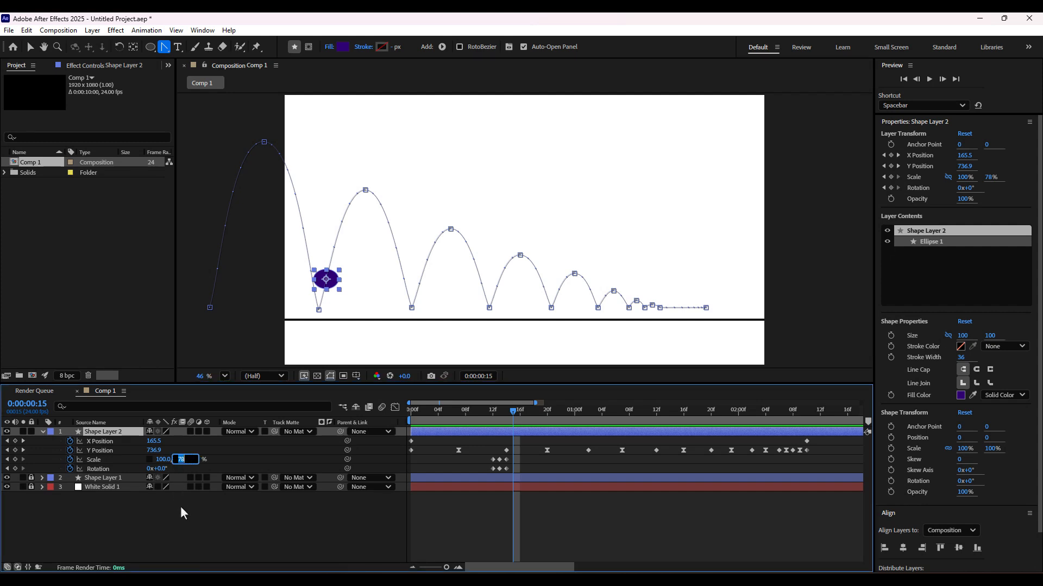
{"action": "type", "text": "100"}
{"action": "key", "text": "Return"}
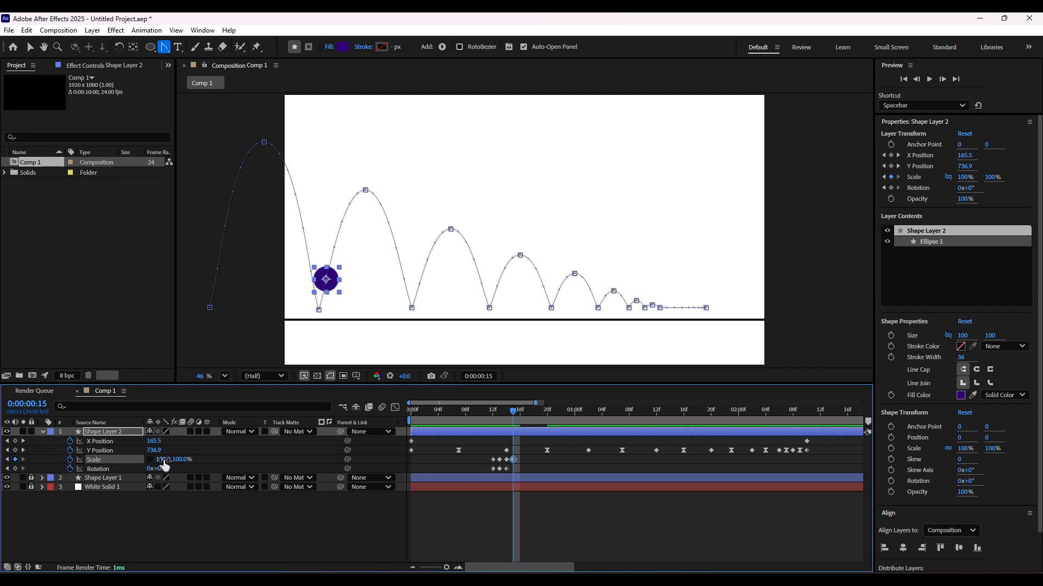
{"action": "left_click_drag", "start_coordinate": [163, 460], "coordinate": [155, 459]}
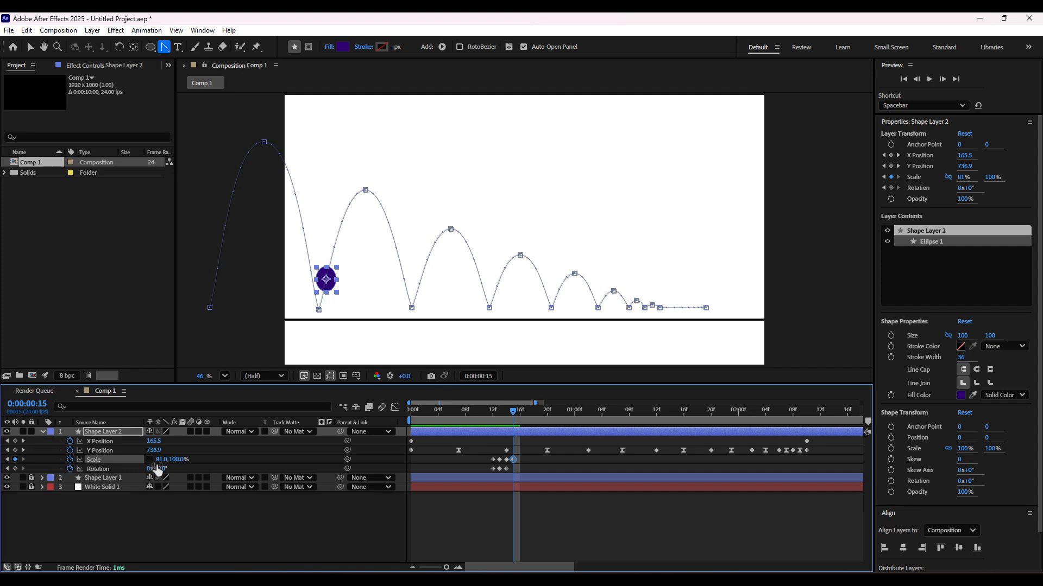
{"action": "left_click_drag", "start_coordinate": [159, 469], "coordinate": [166, 469]}
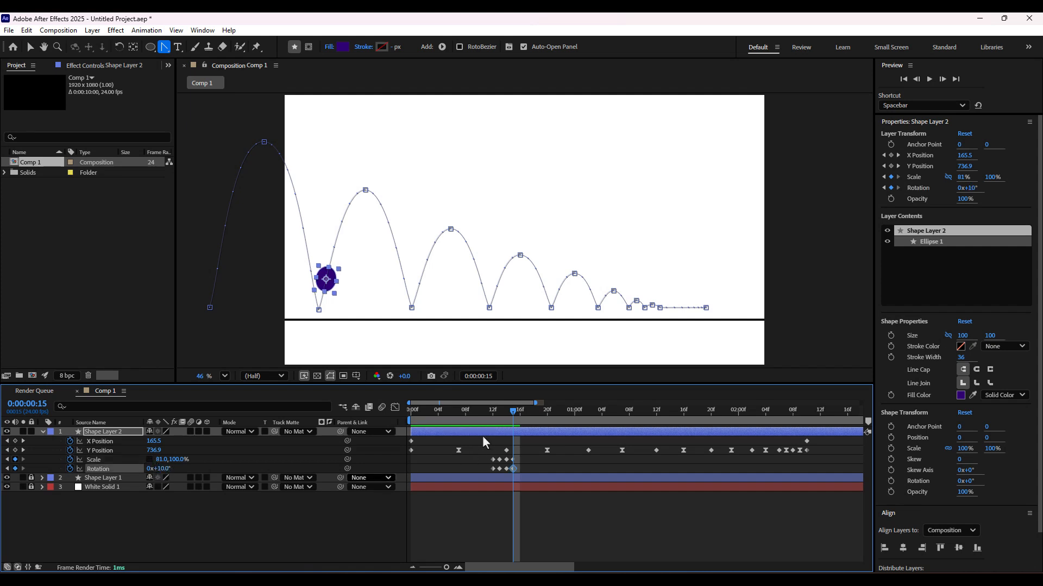
Keyframe the ball's return to normal at 0:00:00:16 with Scale 100%, 100% and Rotation 0°, and play back the animation
{"action": "mouse_move", "coordinate": [513, 413]}
{"action": "left_mouse_down"}
{"action": "mouse_move", "coordinate": [485, 415]}
{"action": "mouse_move", "coordinate": [532, 420]}
{"action": "mouse_move", "coordinate": [507, 420]}
{"action": "mouse_move", "coordinate": [520, 420]}
{"action": "left_mouse_up"}
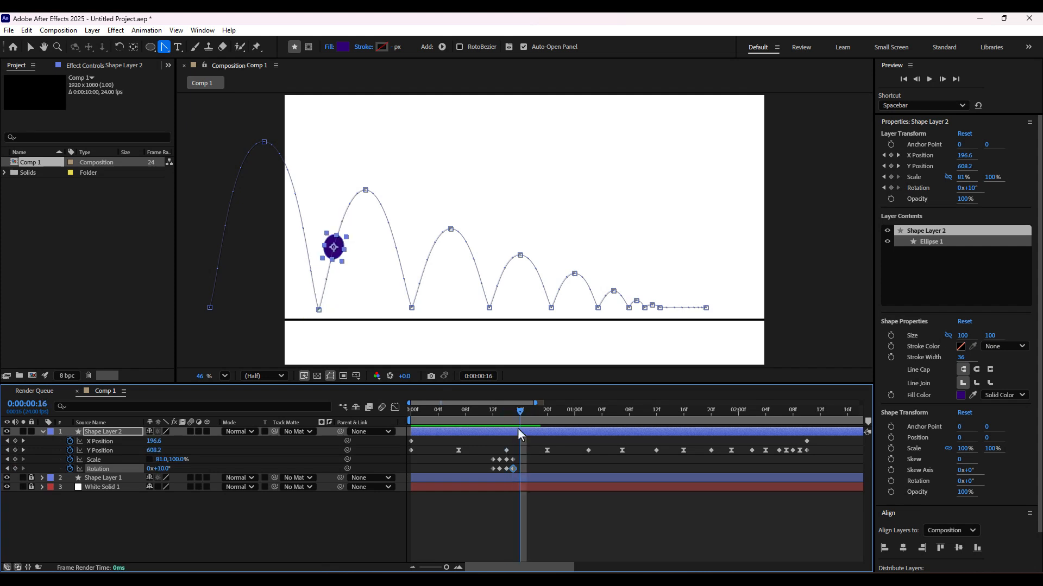
{"action": "left_click", "coordinate": [161, 460]}
{"action": "type", "text": "100"}
{"action": "key", "text": "Return"}
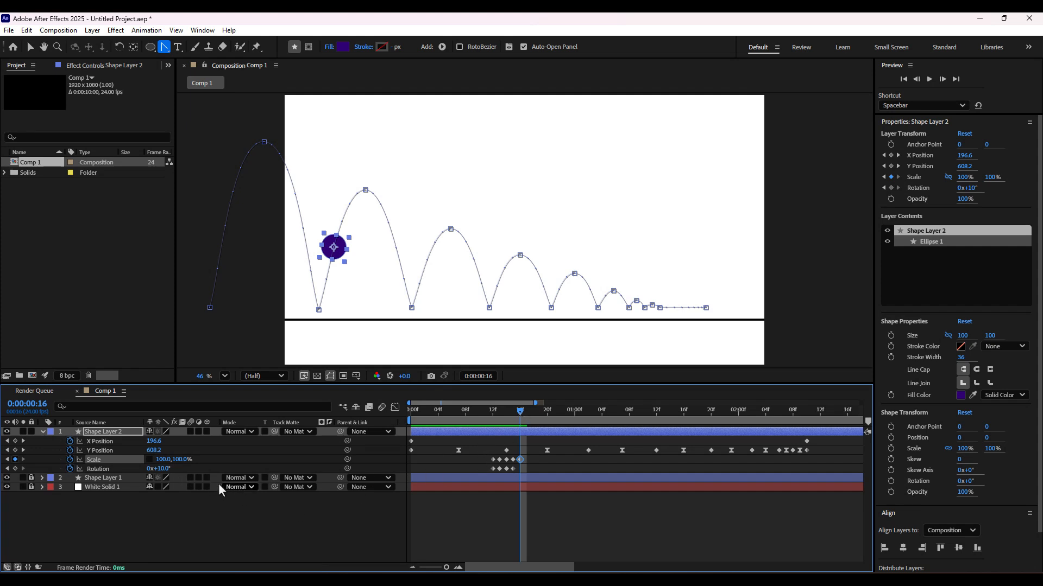
{"action": "left_click", "coordinate": [164, 470]}
{"action": "type", "text": "0"}
{"action": "key", "text": "Return"}
{"action": "left_click_drag", "start_coordinate": [519, 418], "coordinate": [497, 417]}
{"action": "left_click", "coordinate": [391, 530]}
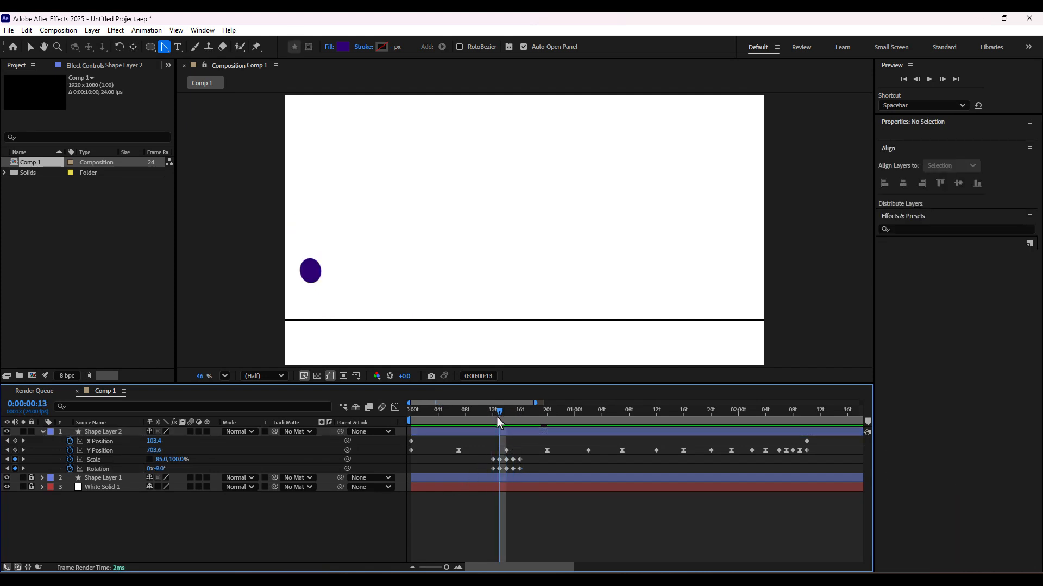
{"action": "key", "text": "space"}
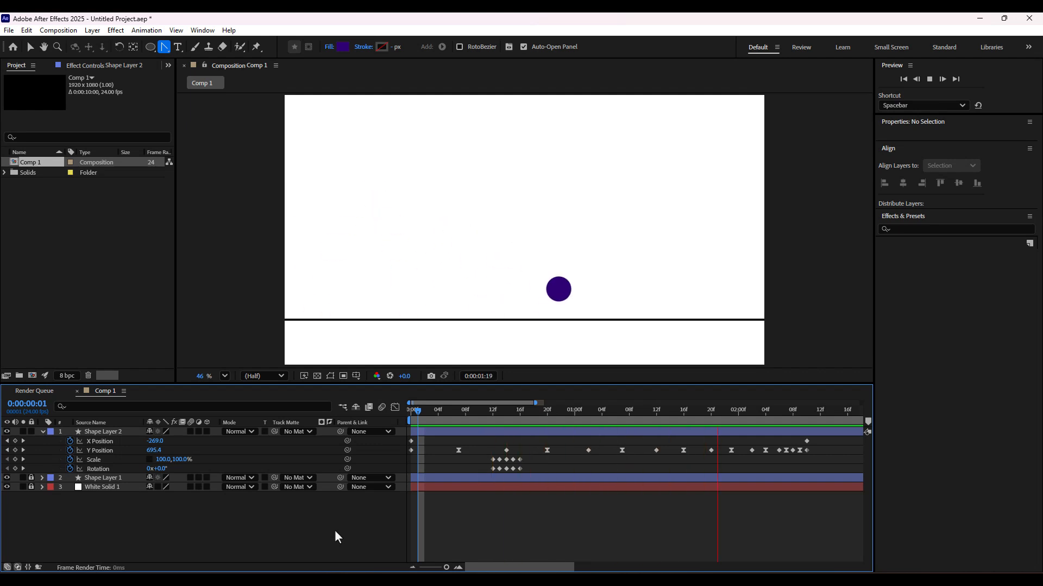
{"action": "key", "text": "space"}
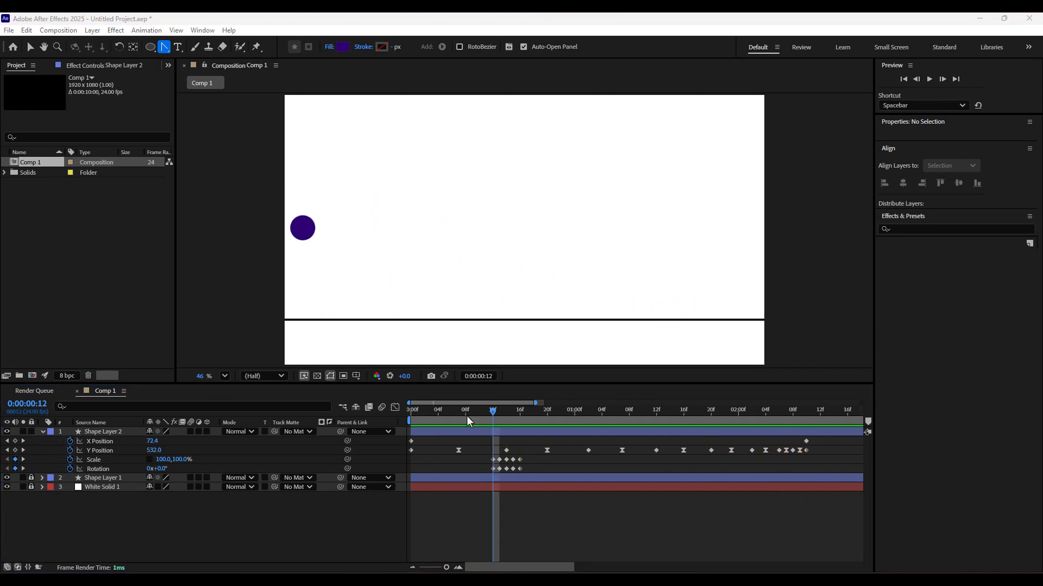
Move the ball's first Scale and Rotation keyframes earlier to 0:00:00:08, so the stretch builds up gradually before the ground contact
{"action": "left_click_drag", "start_coordinate": [492, 413], "coordinate": [494, 415]}
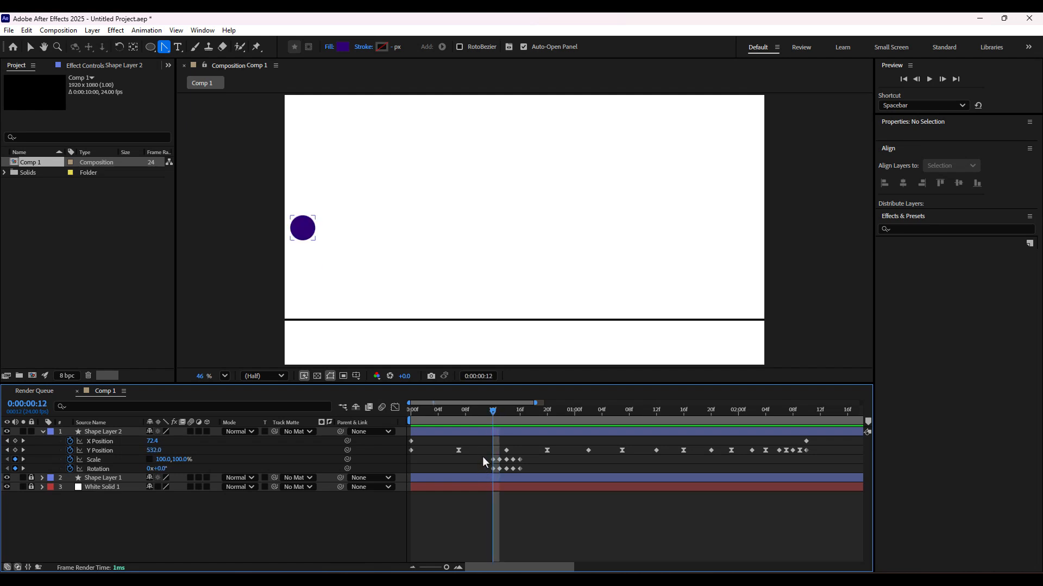
{"action": "mouse_move", "coordinate": [486, 462]}
{"action": "left_mouse_down"}
{"action": "mouse_move", "coordinate": [491, 471]}
{"action": "mouse_move", "coordinate": [466, 465]}
{"action": "left_mouse_up"}
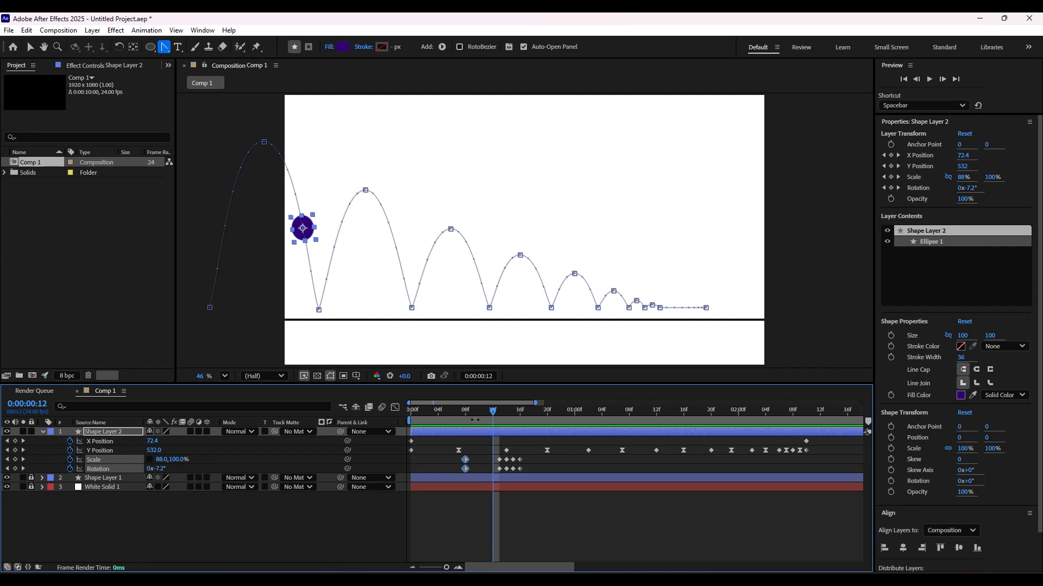
{"action": "left_click", "coordinate": [359, 520]}
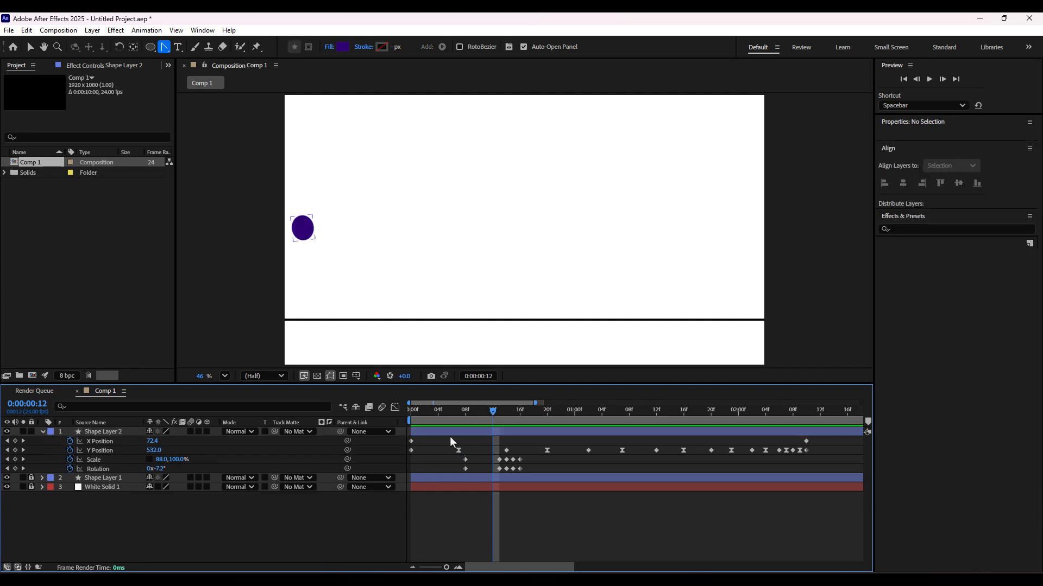
Move the ball's last Scale and Rotation keyframes from 0:00:00:16 to 0:00:00:20, aligned with the Y Position keyframe at the second bounce's peak
{"action": "left_click_drag", "start_coordinate": [493, 411], "coordinate": [518, 415]}
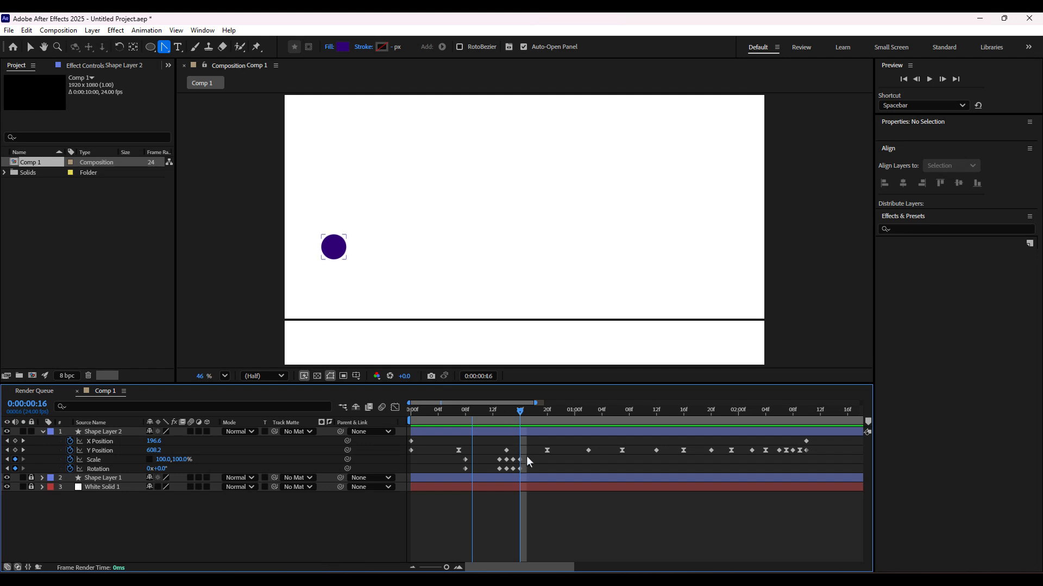
{"action": "left_click_drag", "start_coordinate": [523, 469], "coordinate": [549, 474]}
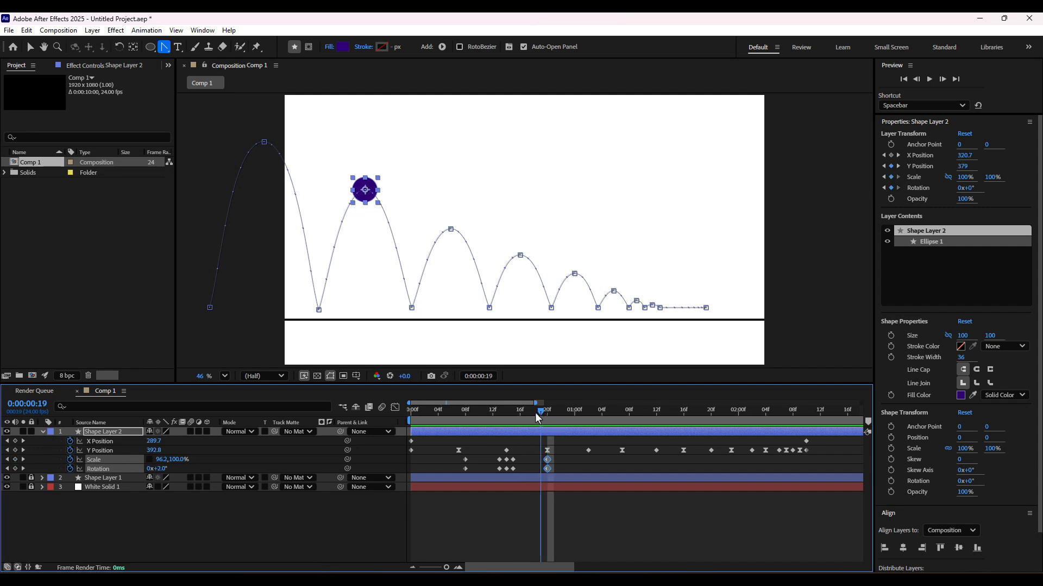
{"action": "left_click", "coordinate": [361, 520]}
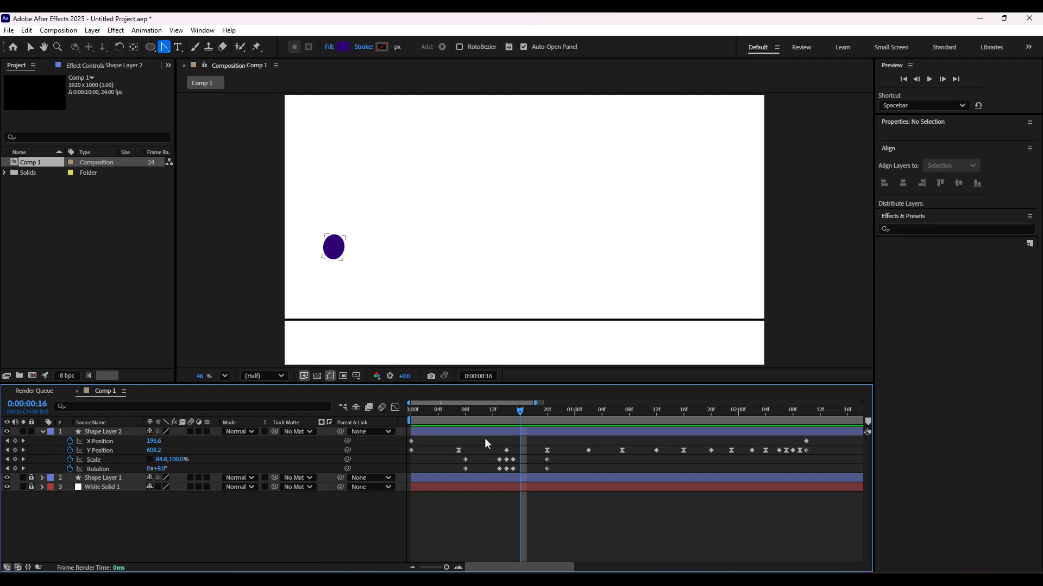